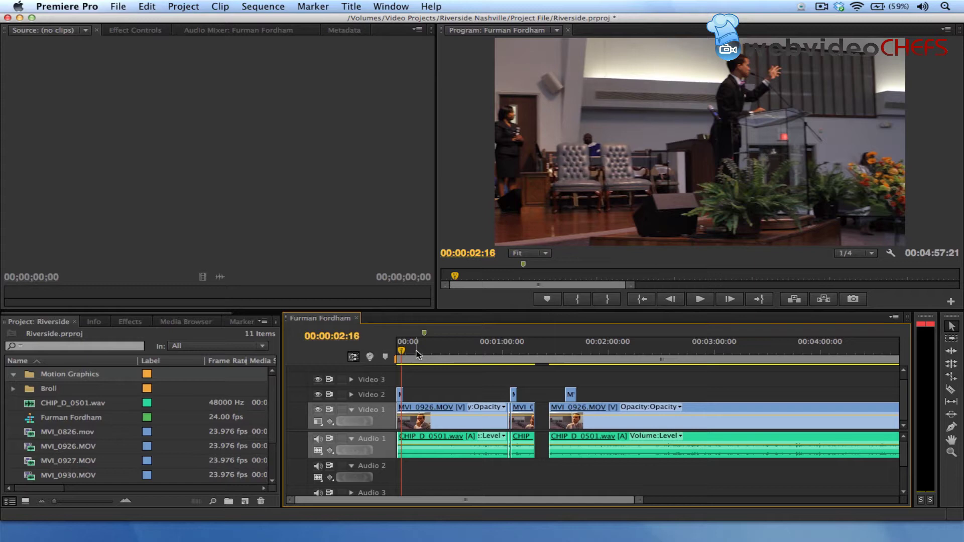
Preview the interview sequence, then return its playhead to 00:00:04:22.
mouse_move(414, 350)
mouse_down()
mouse_move(444, 348)
mouse_move(415, 350)
mouse_up()
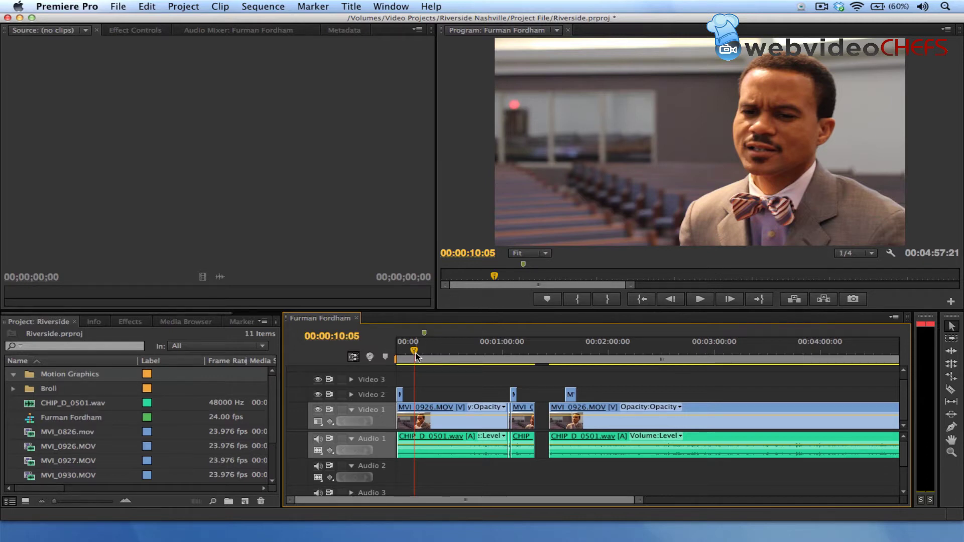
key(space)
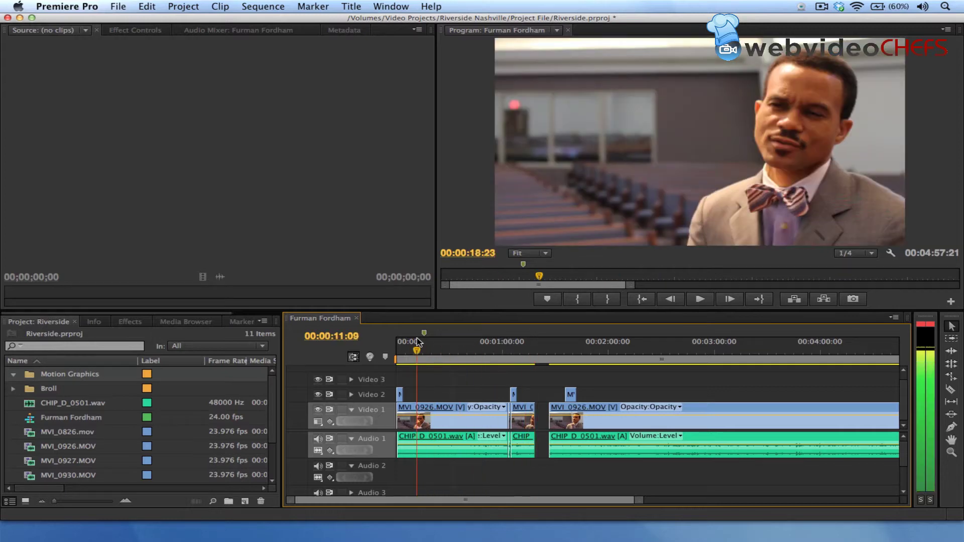
click(406, 346)
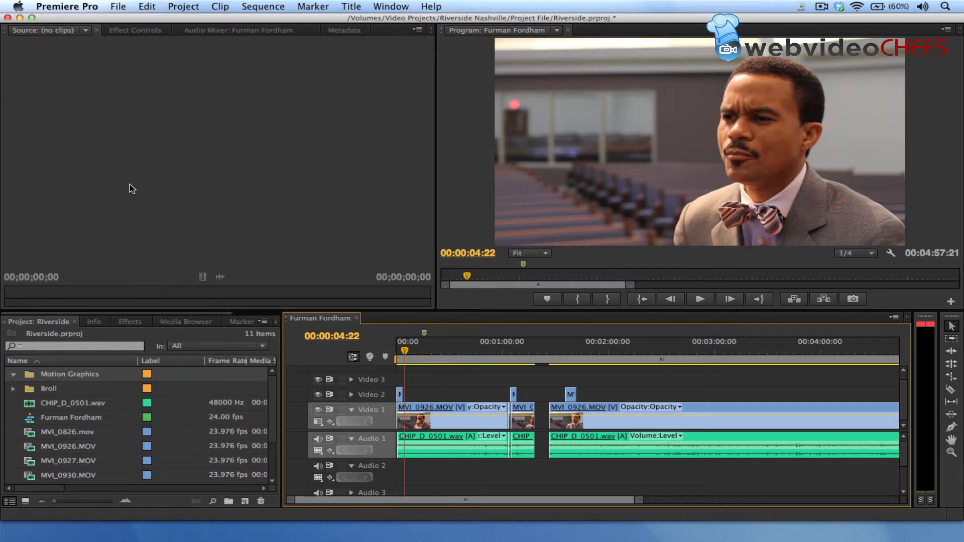
Load MVI_0826.mov in the Source monitor, scrub through it, and park it at 00:00:00:00.
double_click(30, 435)
drag(80, 294, 257, 293)
drag(266, 257, 116, 261)
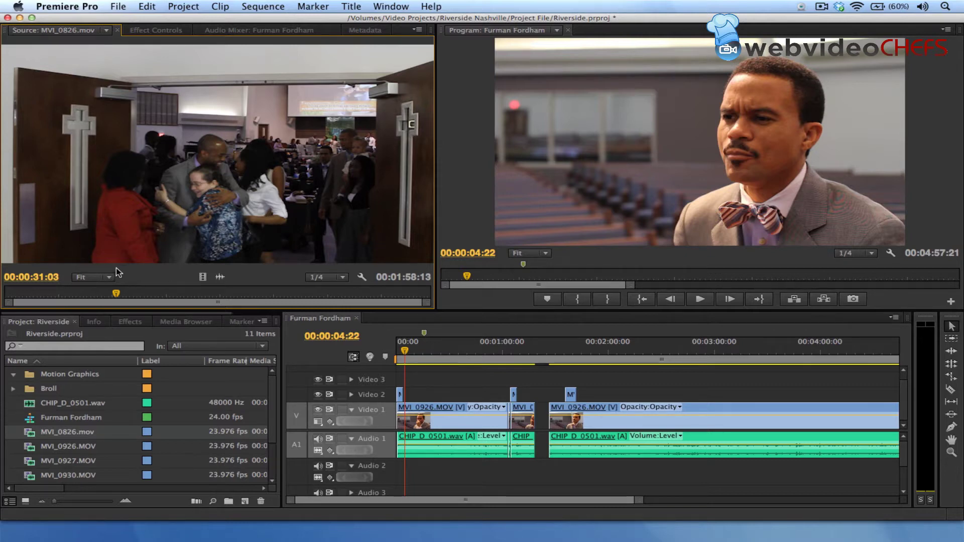
click(91, 294)
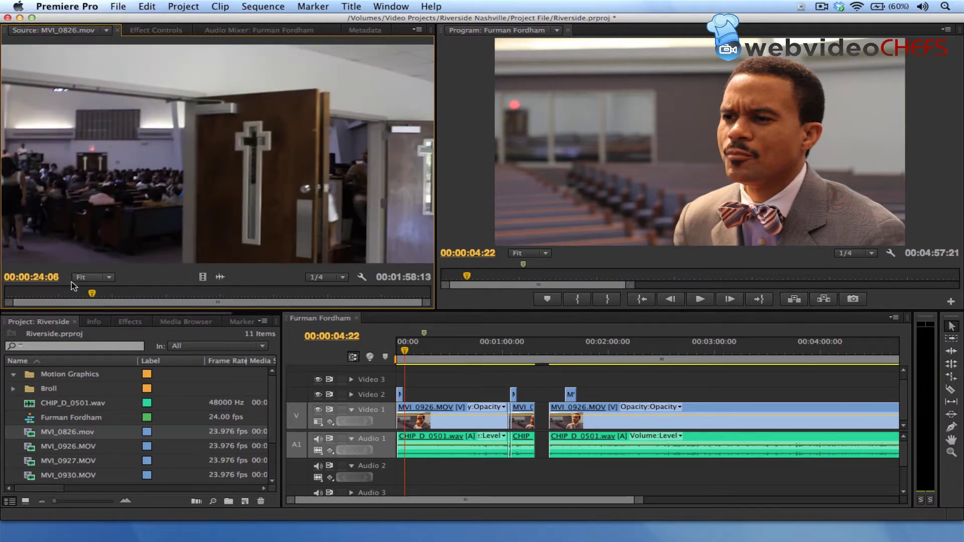
drag(92, 295, 6, 293)
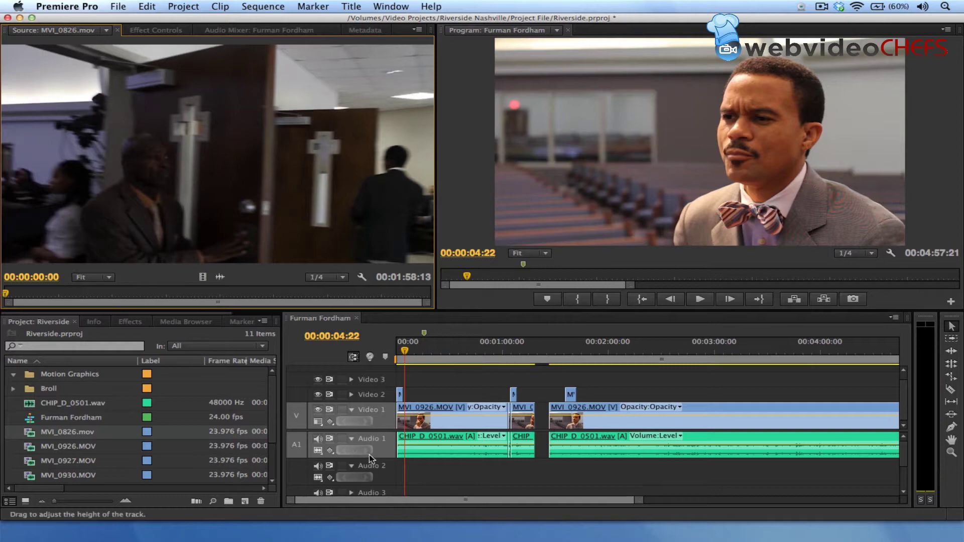
click(41, 376)
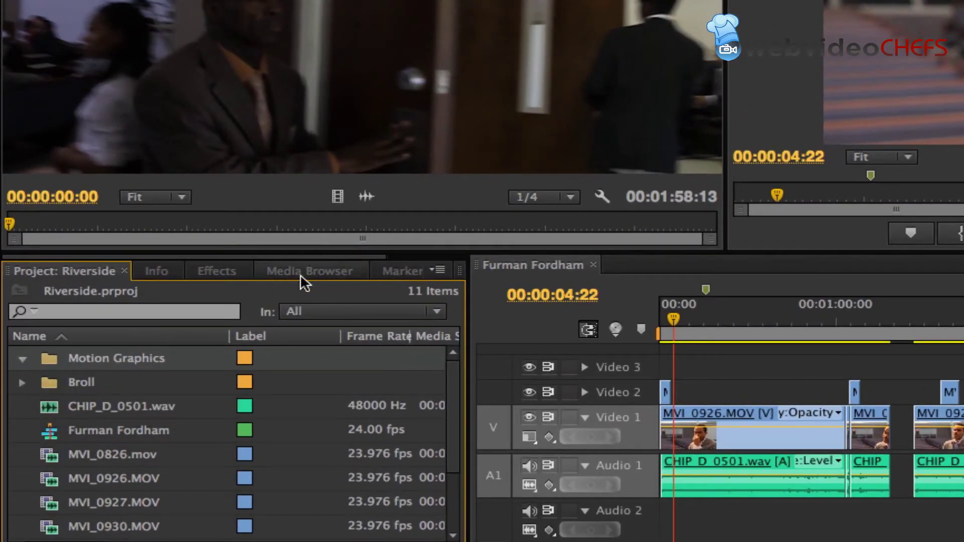
Browse to the Video Projects folder in the Media Browser, then bring up the File menu from the Project panel.
click(301, 271)
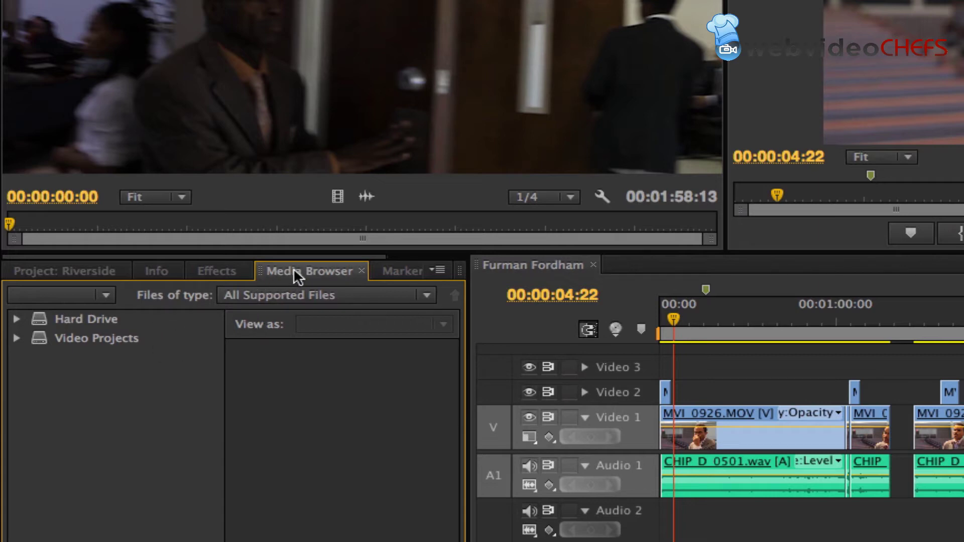
click(16, 319)
click(17, 318)
click(16, 340)
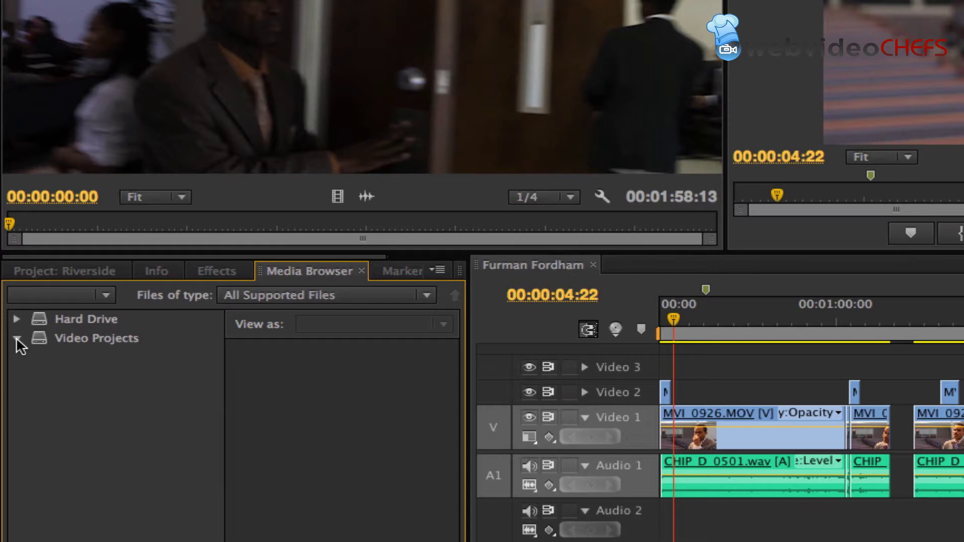
click(107, 272)
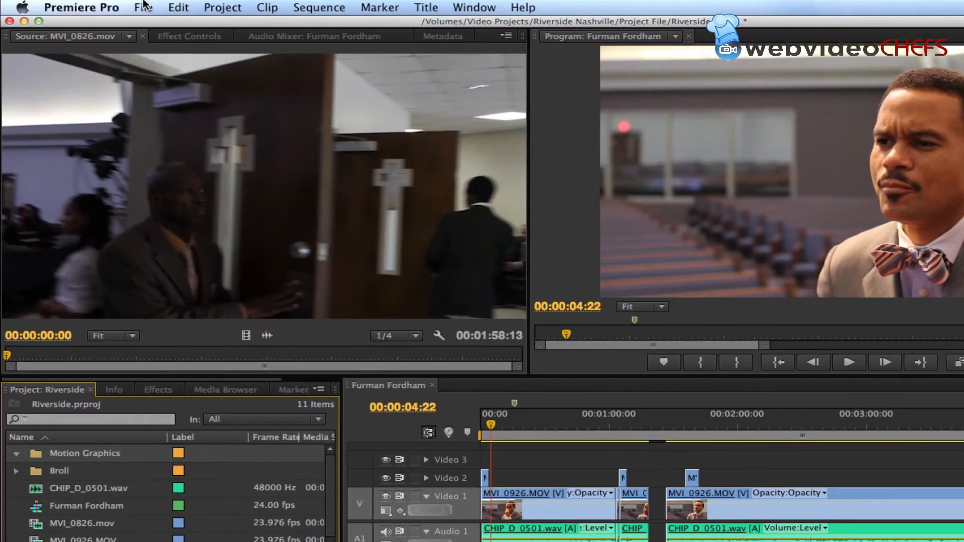
click(146, 7)
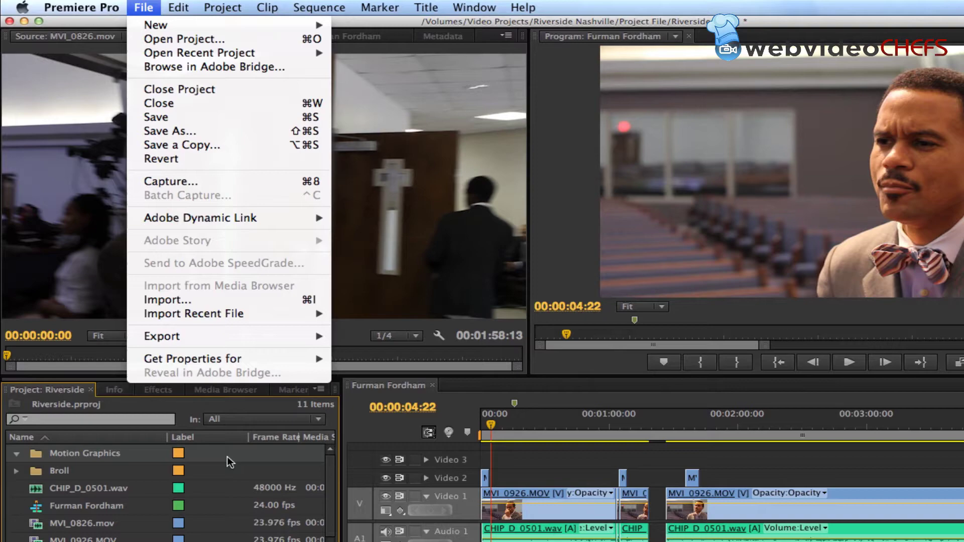
Return to the Media Browser, keeping the file type filter on All Supported Files.
click(92, 351)
click(207, 392)
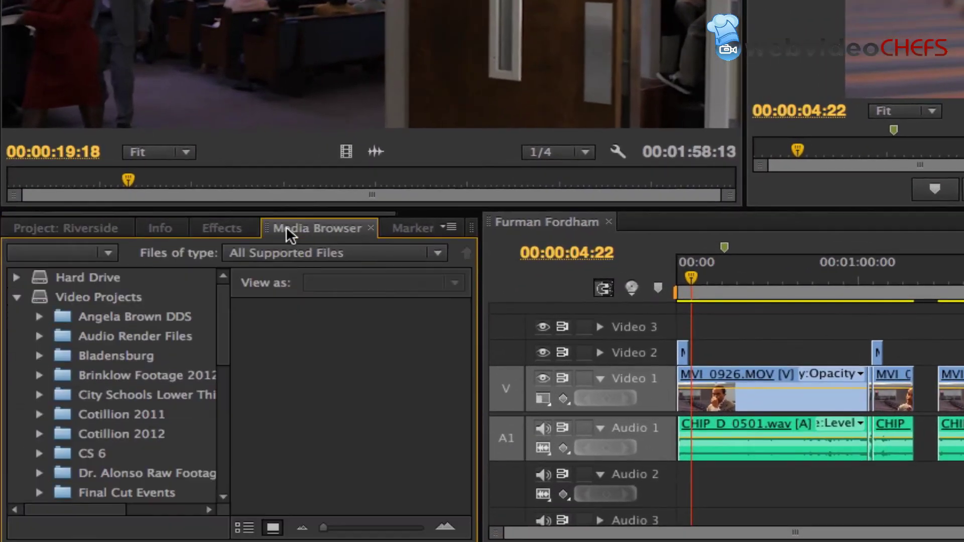
click(354, 254)
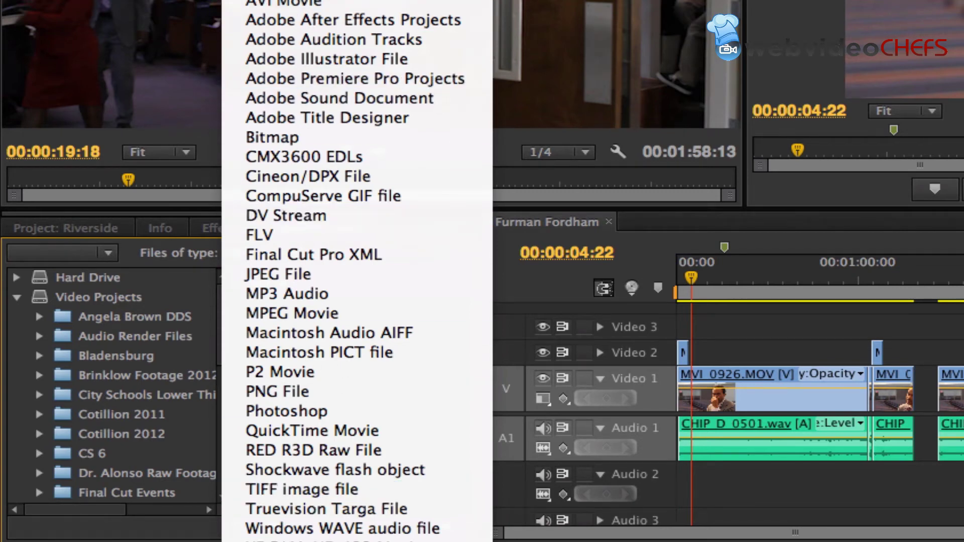
key(Escape)
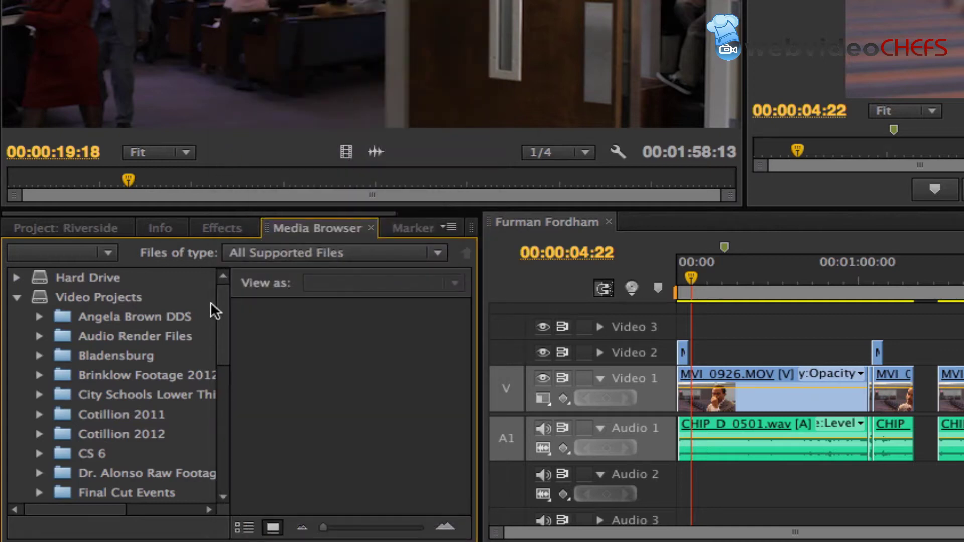
Expand the Riverside Nashville folder and select its Exports subfolder.
drag(222, 305, 241, 424)
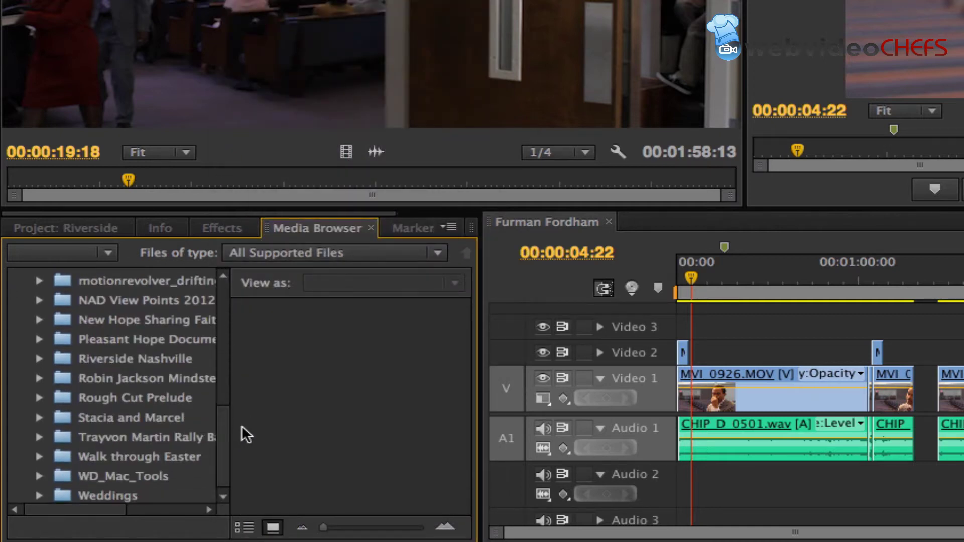
click(39, 359)
click(212, 402)
mouse_move(220, 413)
mouse_down()
mouse_move(225, 435)
mouse_move(226, 411)
mouse_move(225, 420)
mouse_up()
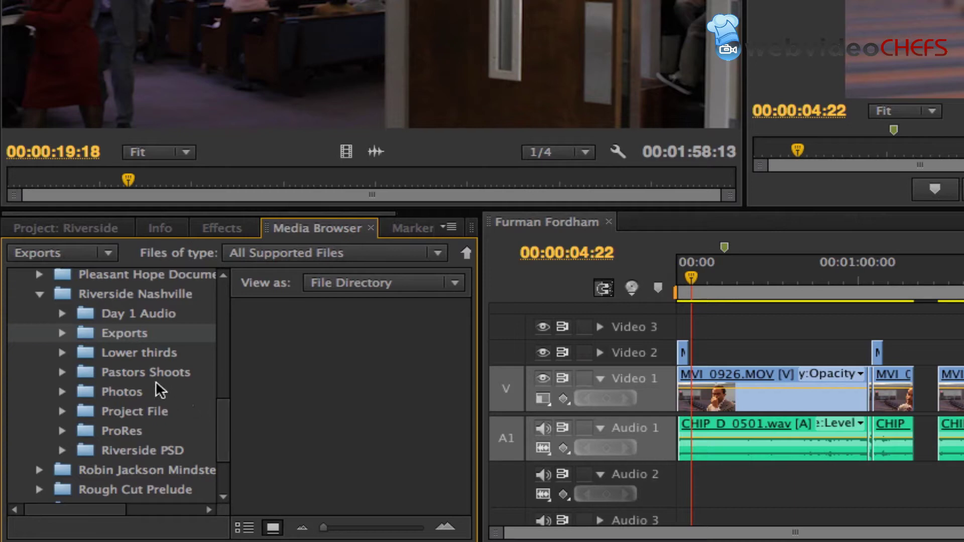
Open the Lower thirds folder, preview Fordham2.mov, and import it into the project.
click(97, 295)
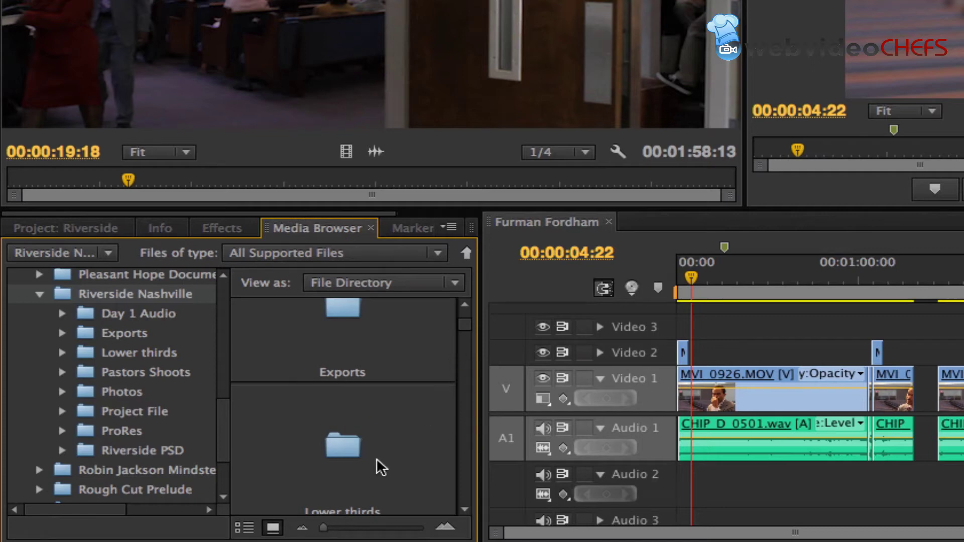
double_click(340, 448)
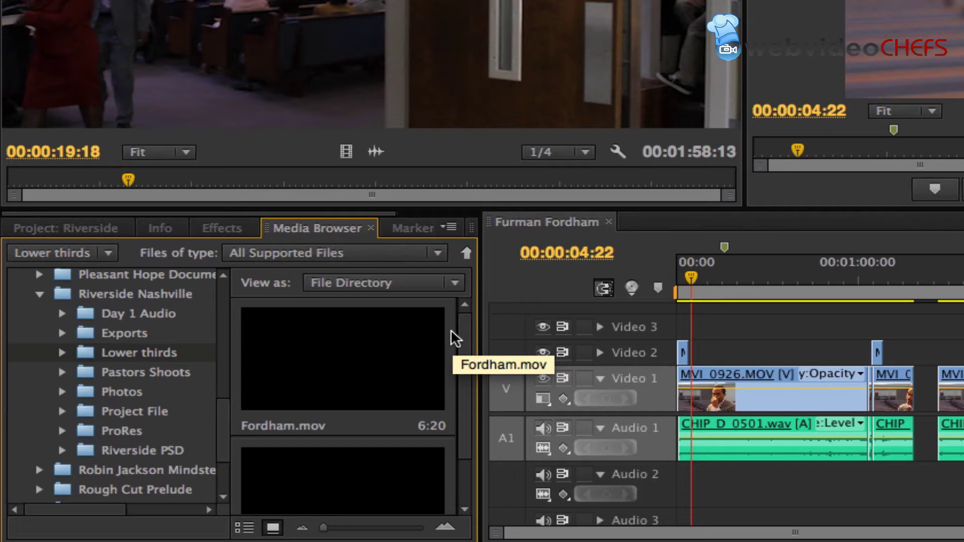
scroll(459, 329, down, 2)
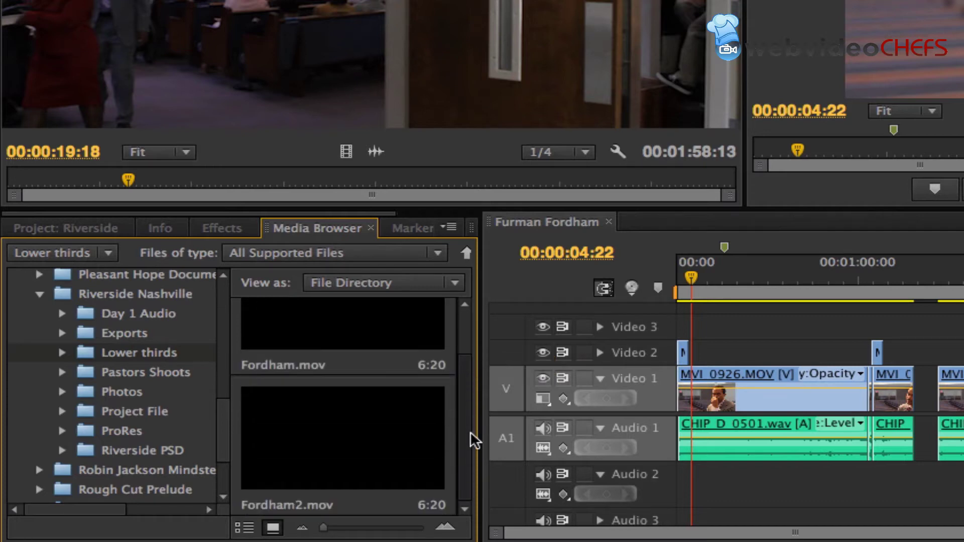
click(338, 439)
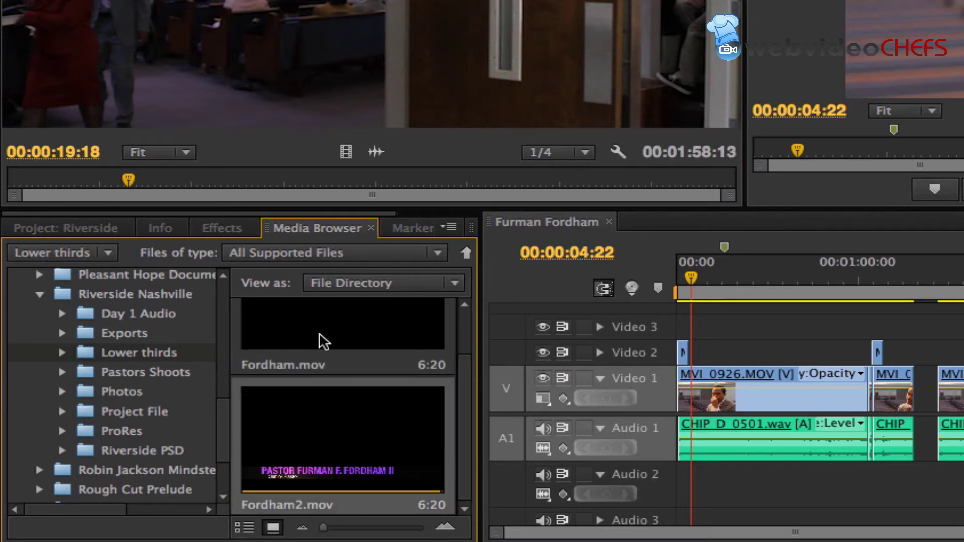
right_click(330, 439)
click(359, 450)
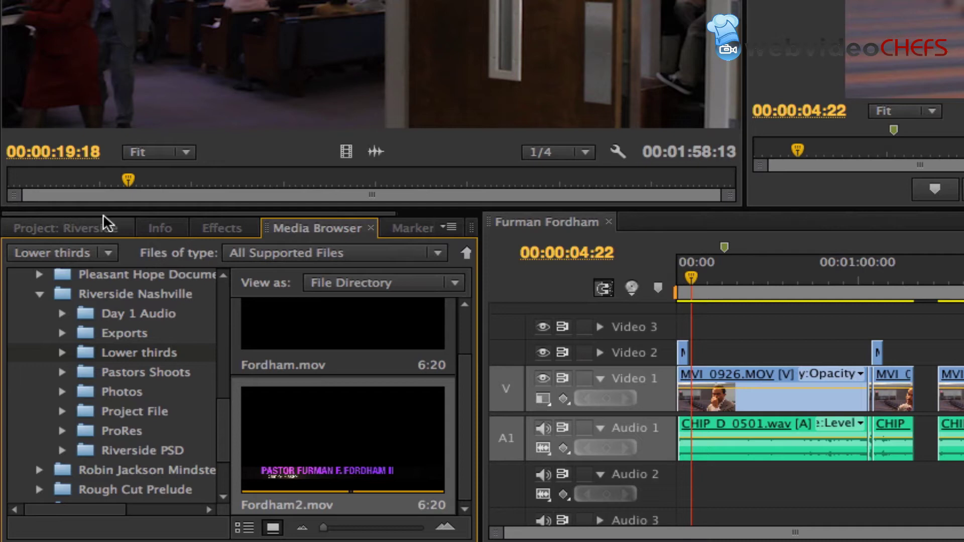
Rename the imported Fordham2.mov clip in the Motion Graphics bin to 'Fordham lower'.
click(86, 230)
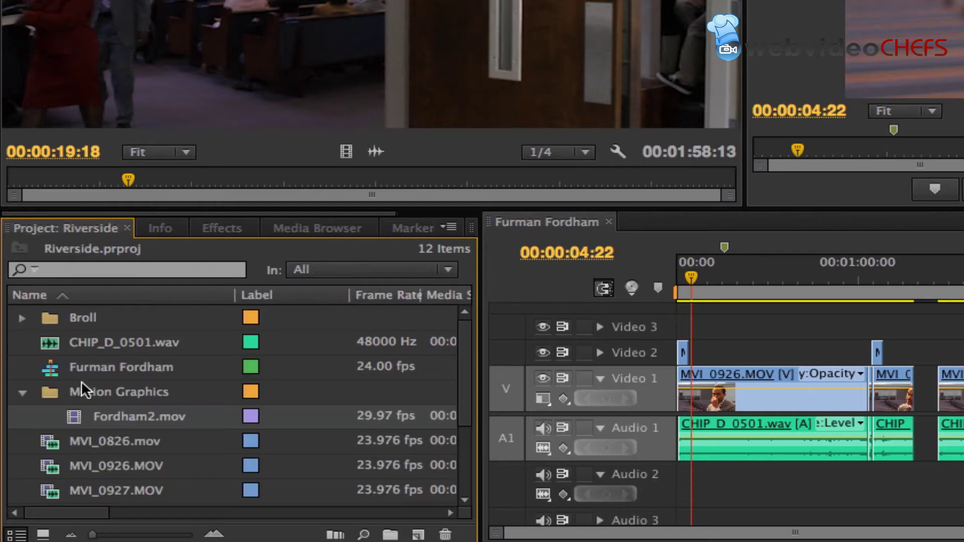
click(131, 416)
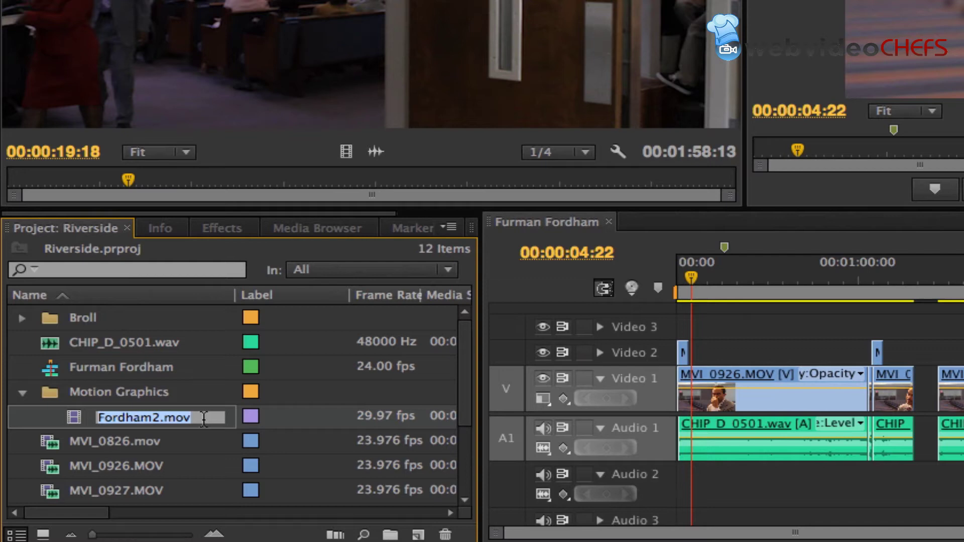
text(Fo)
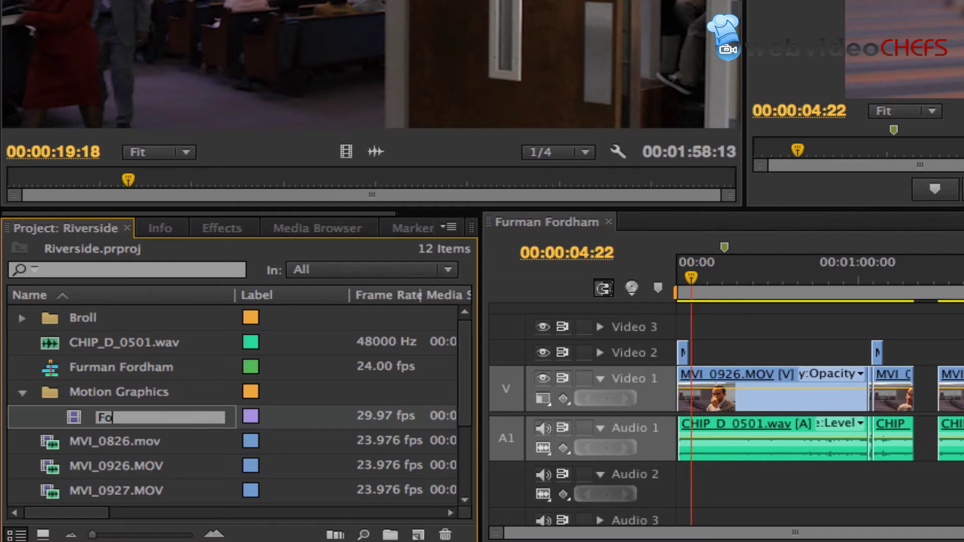
text(rdham lower)
key(Tab)
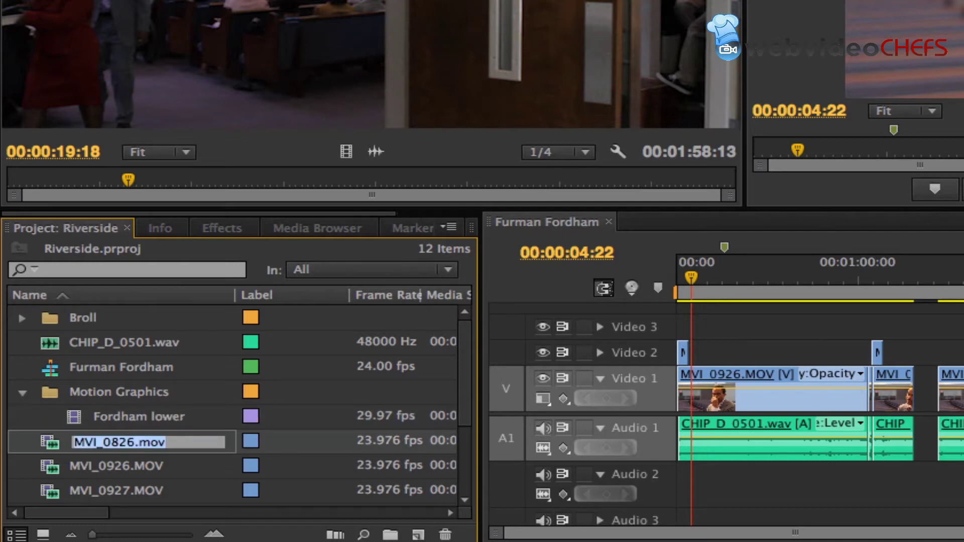
click(105, 413)
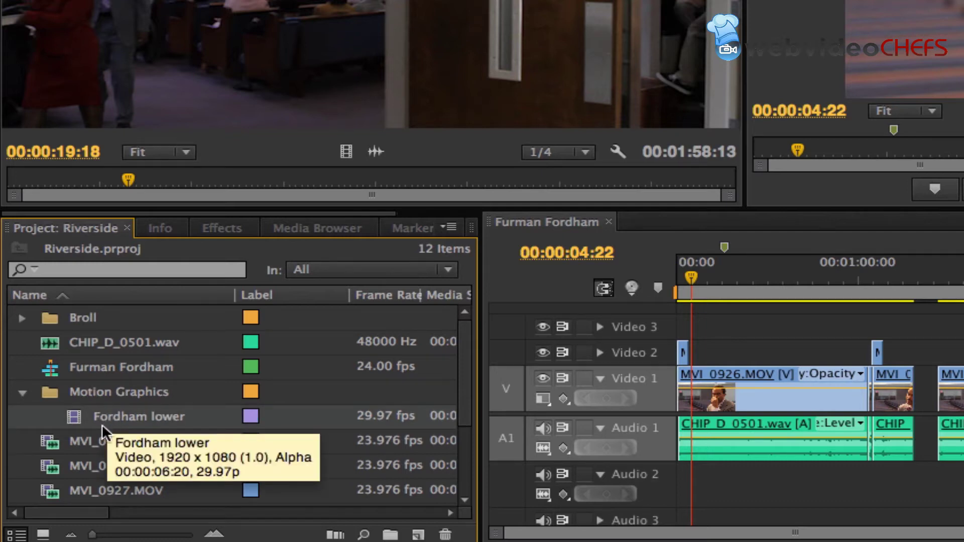
Preview Fordham lower, set its Out point for a 00:00:06:03 duration, and place it on Video 2.
double_click(77, 418)
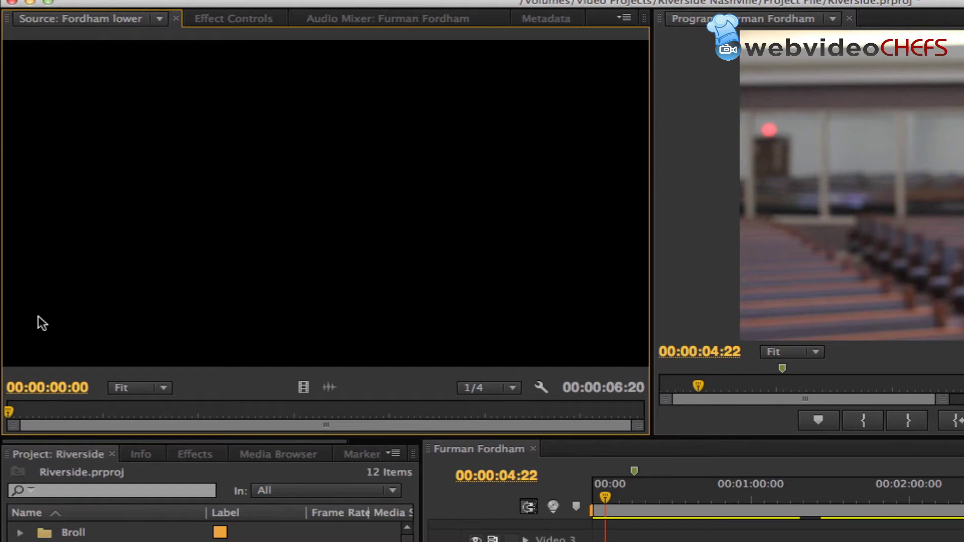
key(space)
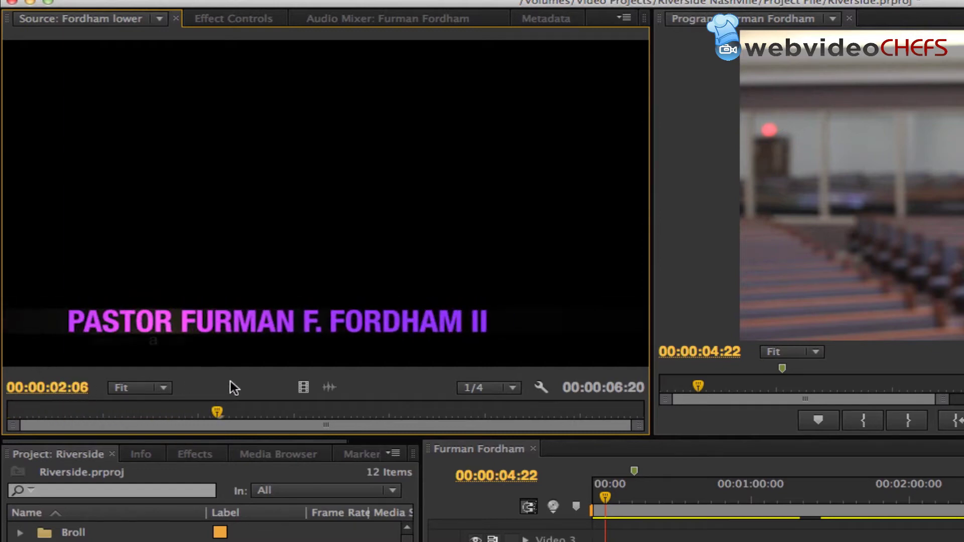
drag(534, 415, 587, 406)
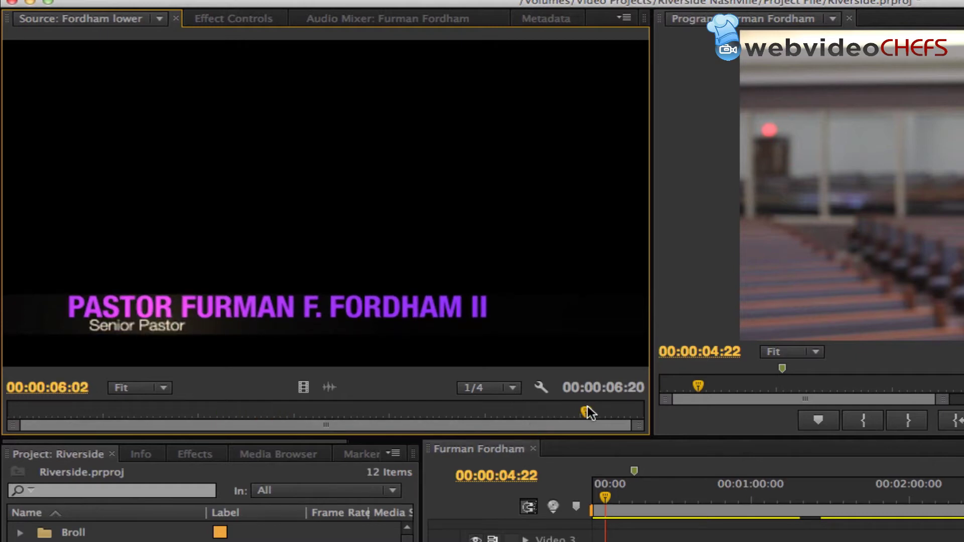
key(o)
key(space)
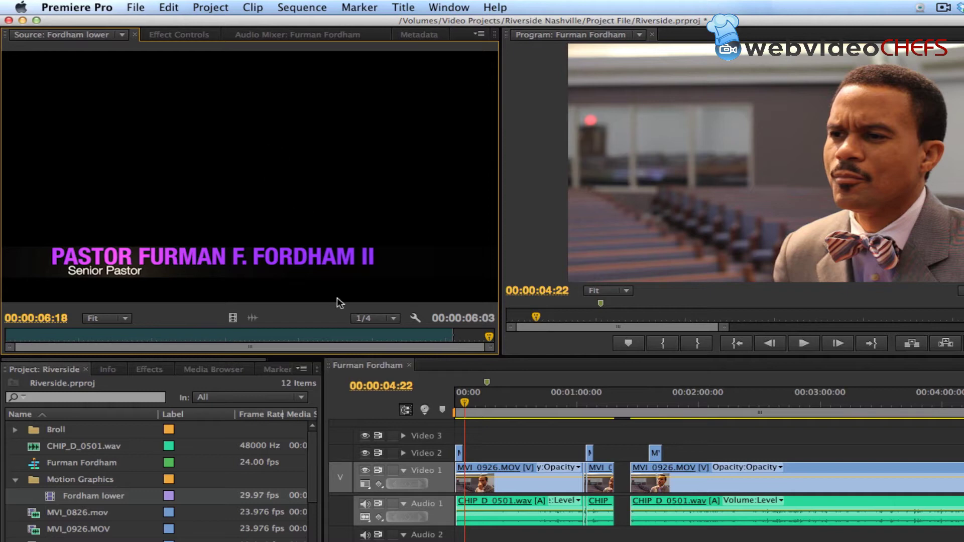
drag(337, 298, 474, 453)
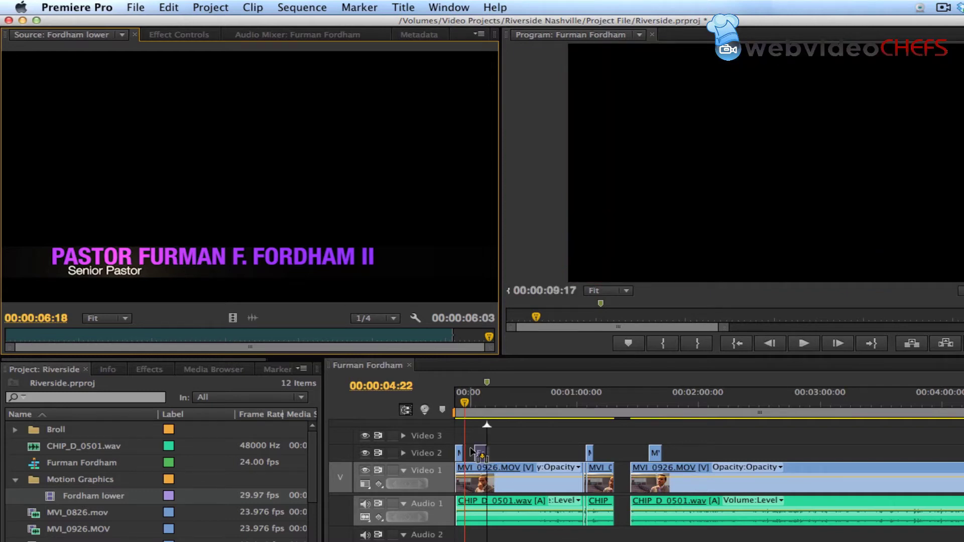
Zoom the timeline at 00:00:09:02, slide Fordham lower earlier on Video 2 with snapping off, and play.
click(474, 402)
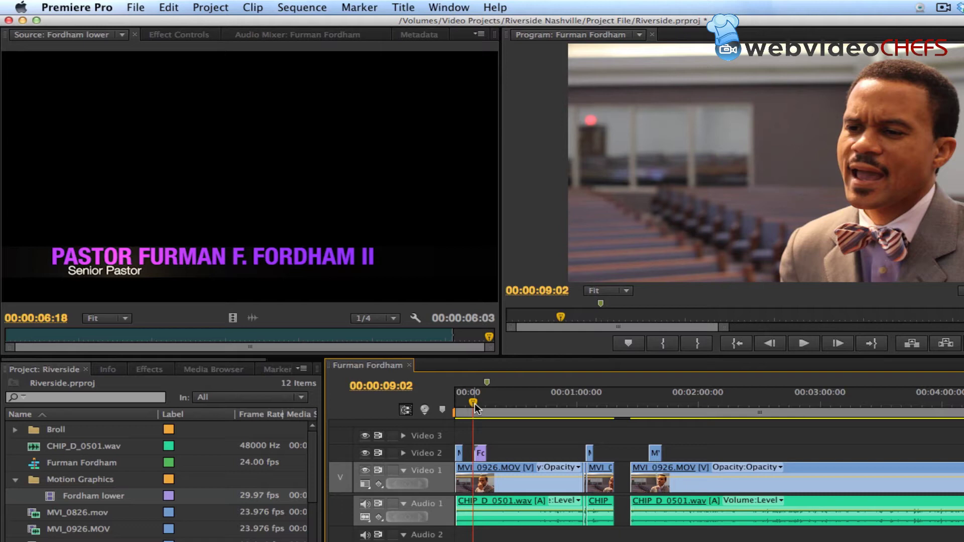
key(equal)
key(equal)
key(equal)
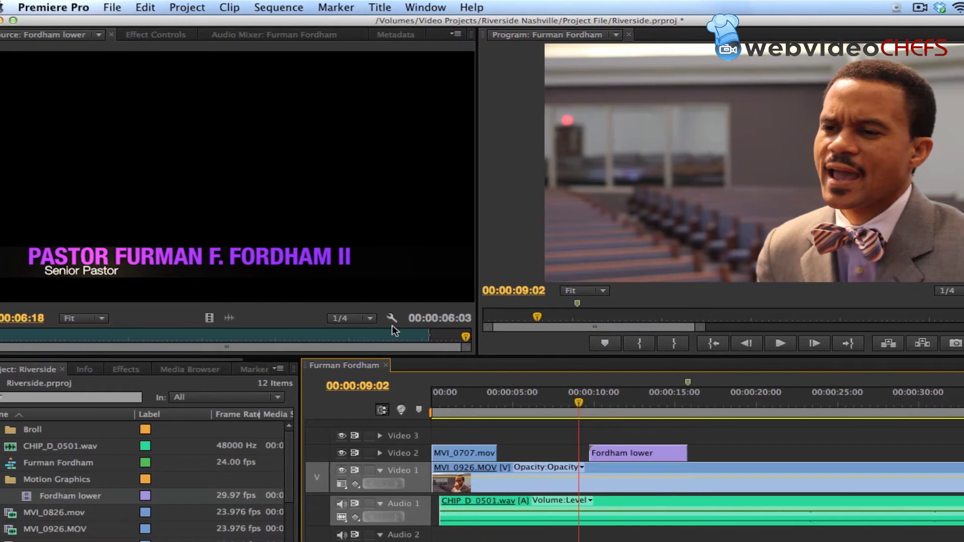
drag(651, 457, 590, 454)
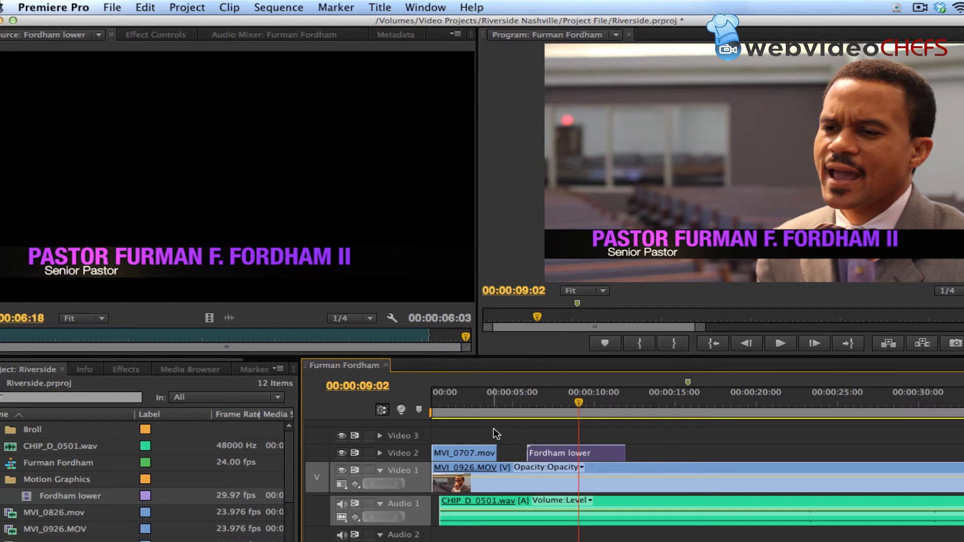
key(s)
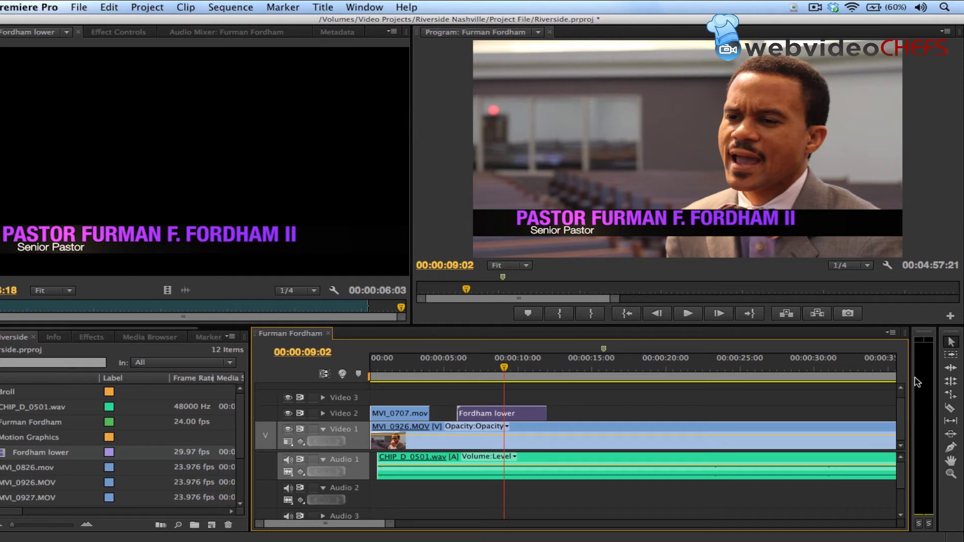
drag(909, 385, 749, 386)
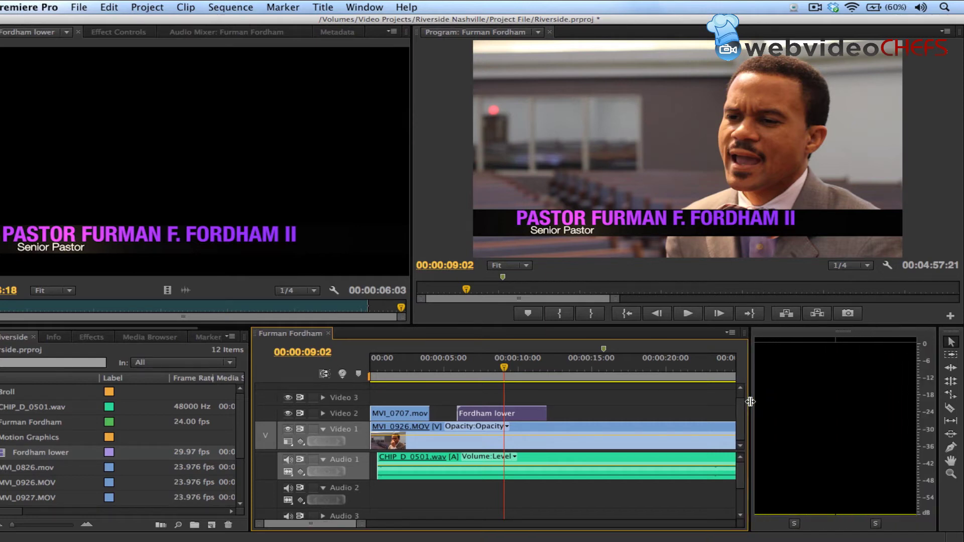
key(space)
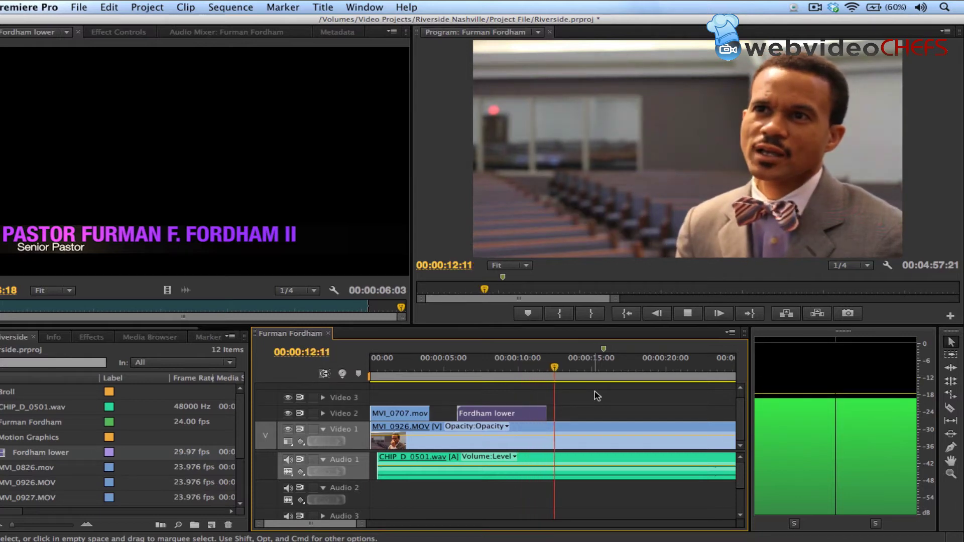
Stop playback at 00:00:12:12 and widen the Timeline, shrinking the Audio Meters to a narrow strip.
key(space)
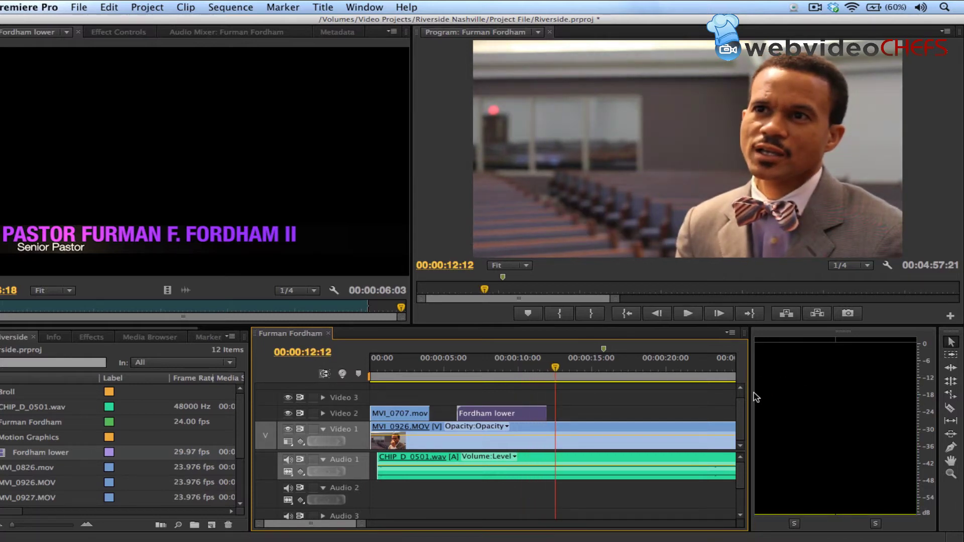
click(757, 396)
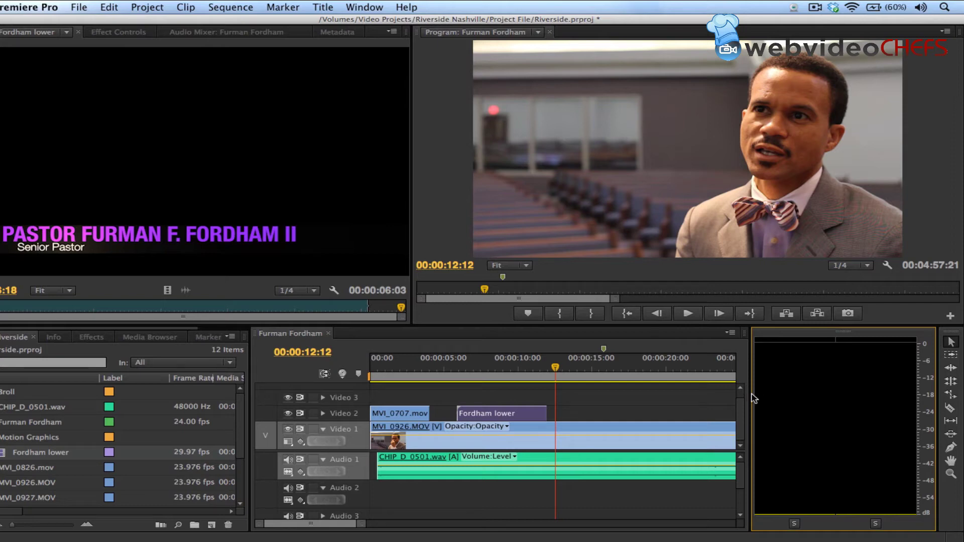
drag(750, 397, 911, 386)
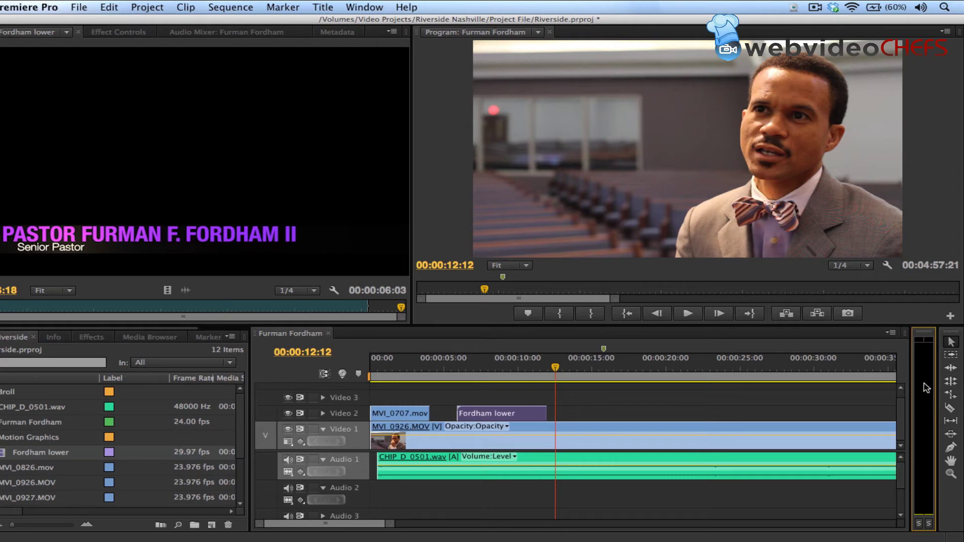
click(944, 342)
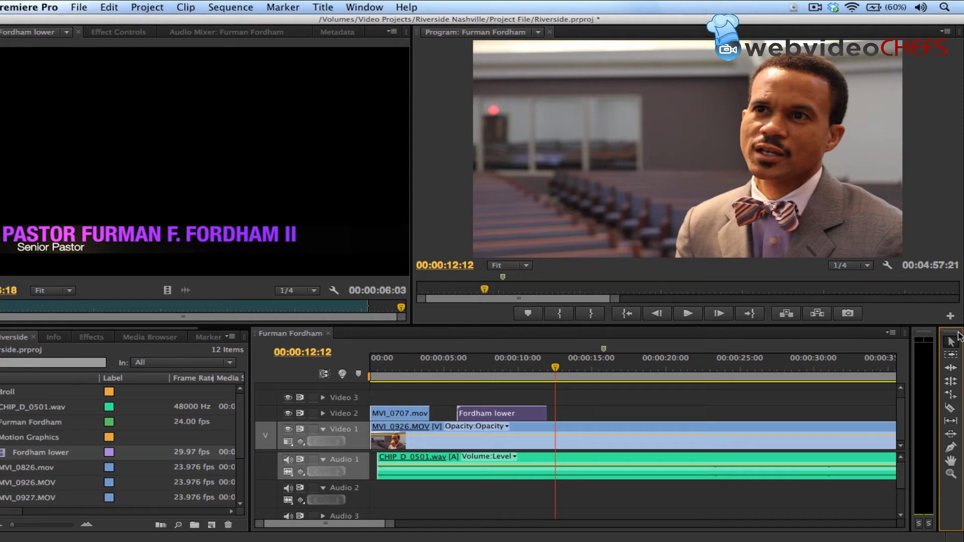
click(926, 338)
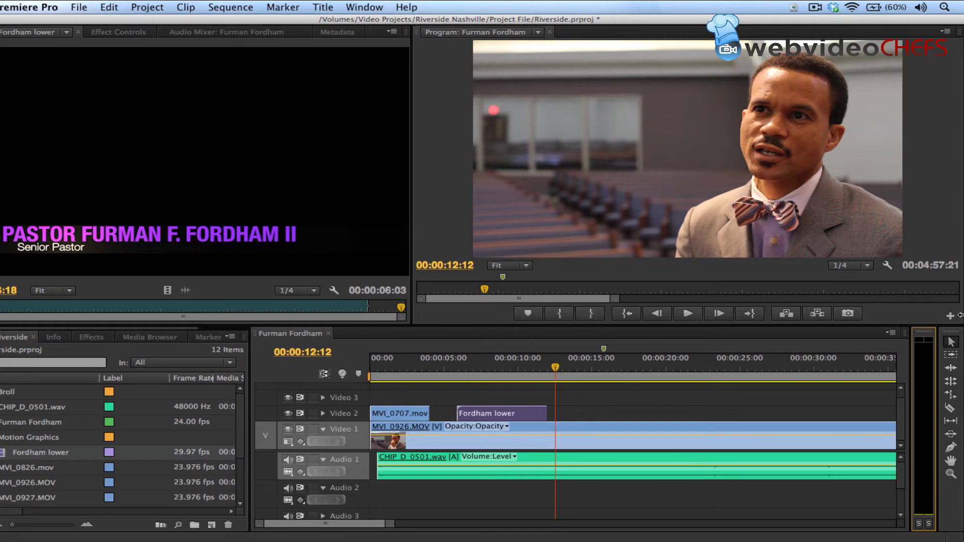
click(950, 315)
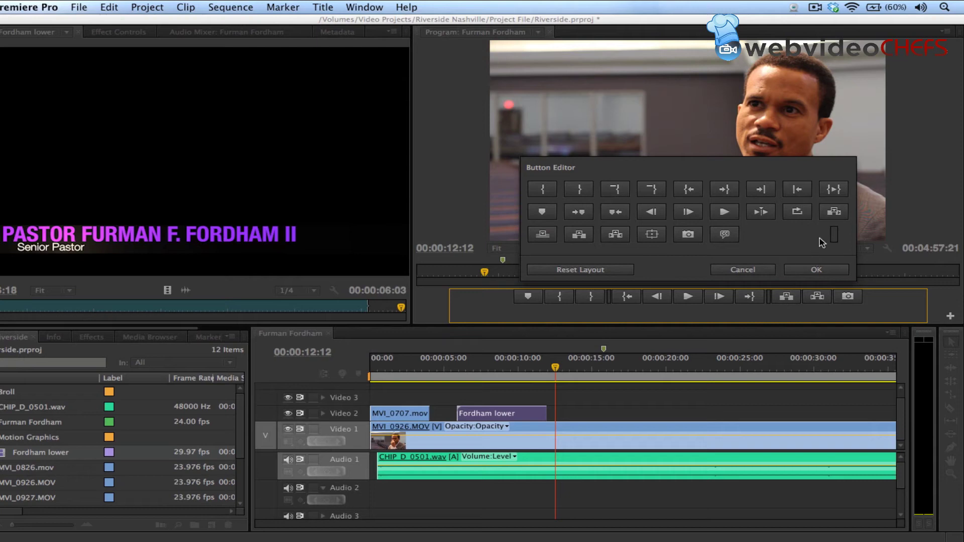
click(734, 271)
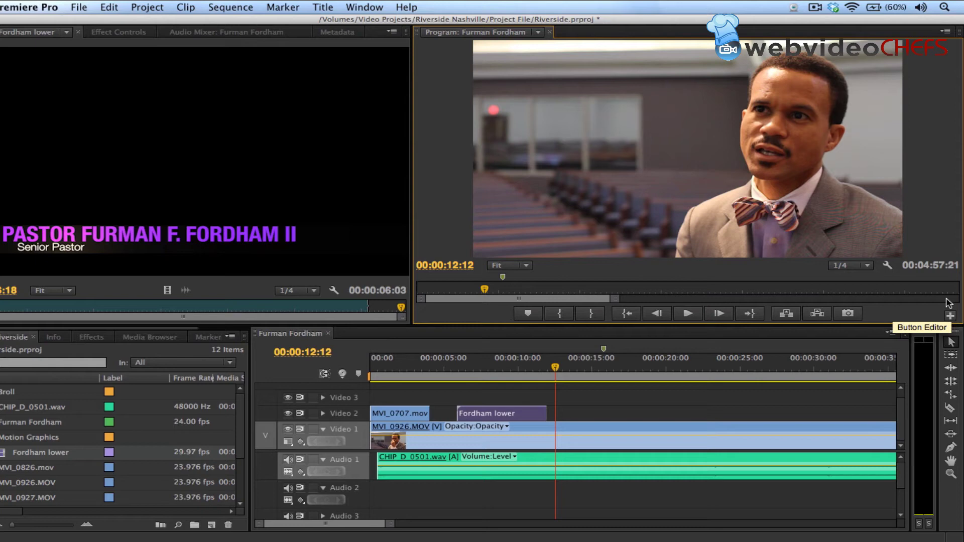
Hide and then restore the Program monitor's playback controls.
click(946, 32)
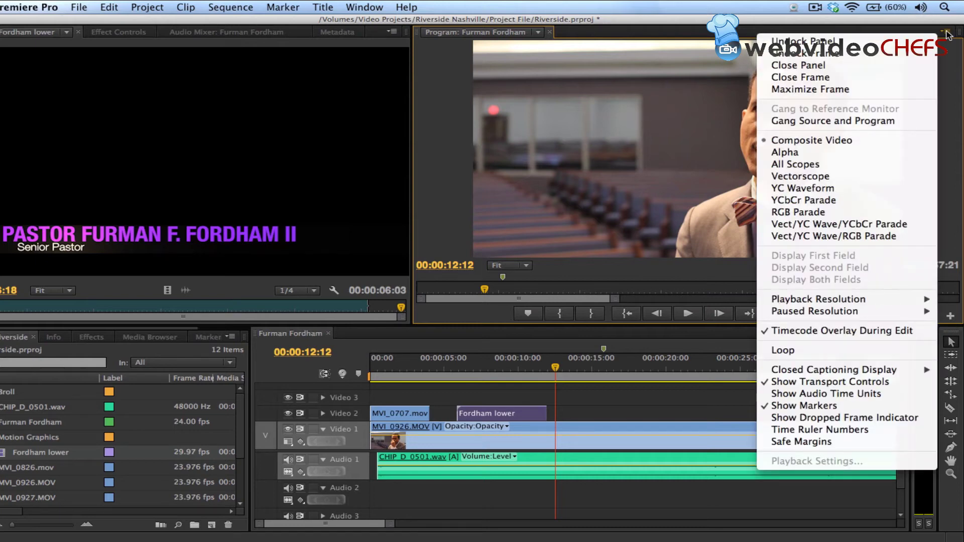
click(850, 382)
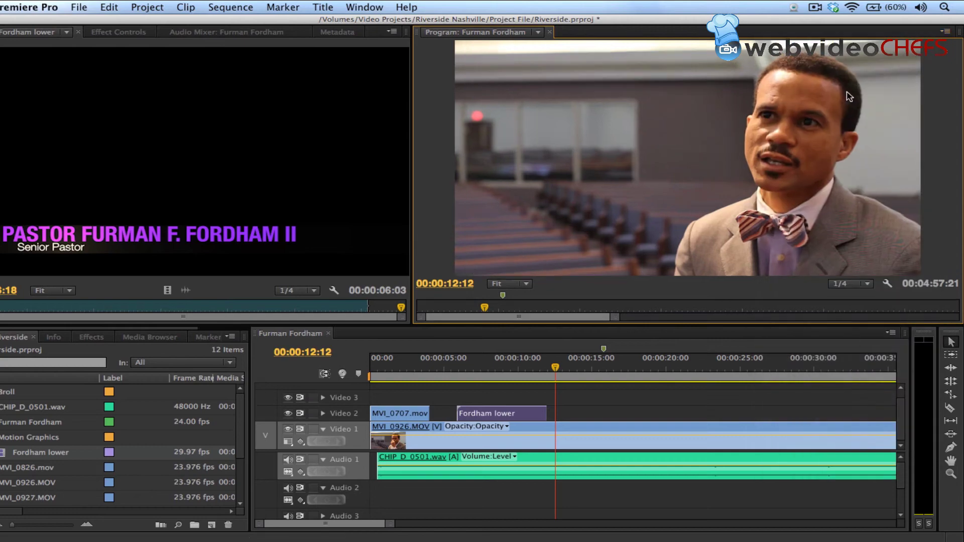
click(945, 32)
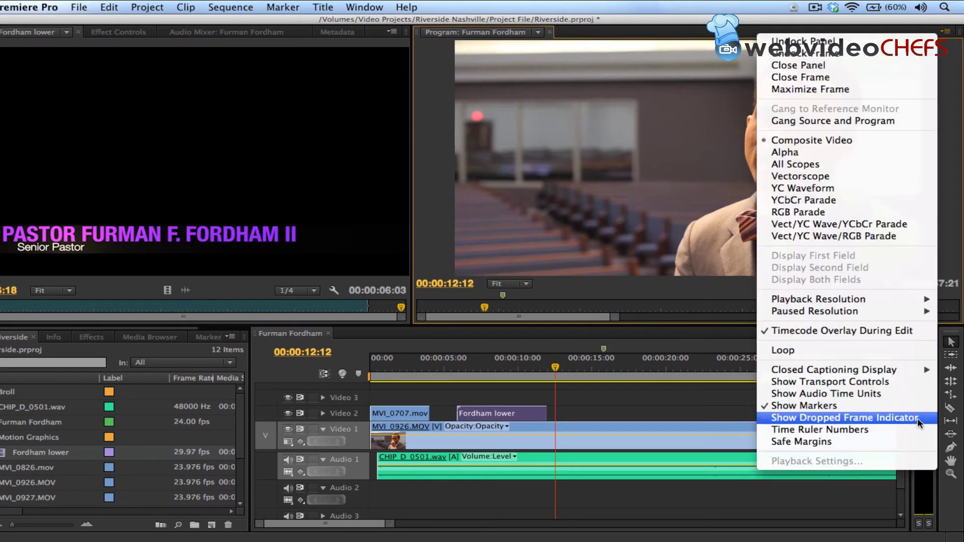
click(911, 381)
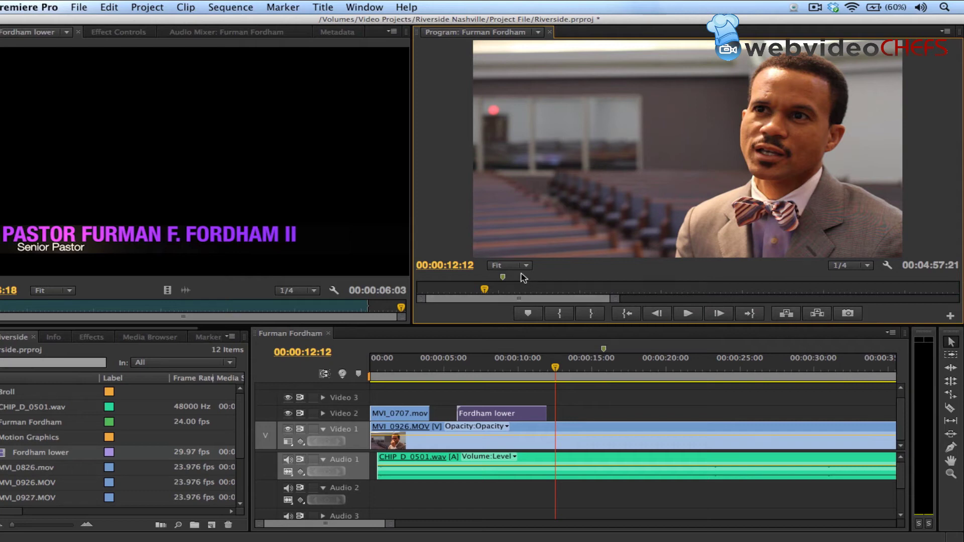
Keep Program monitor resolution at 1/4 and scrub back to 00:00:11:19 to view the lower third.
click(456, 264)
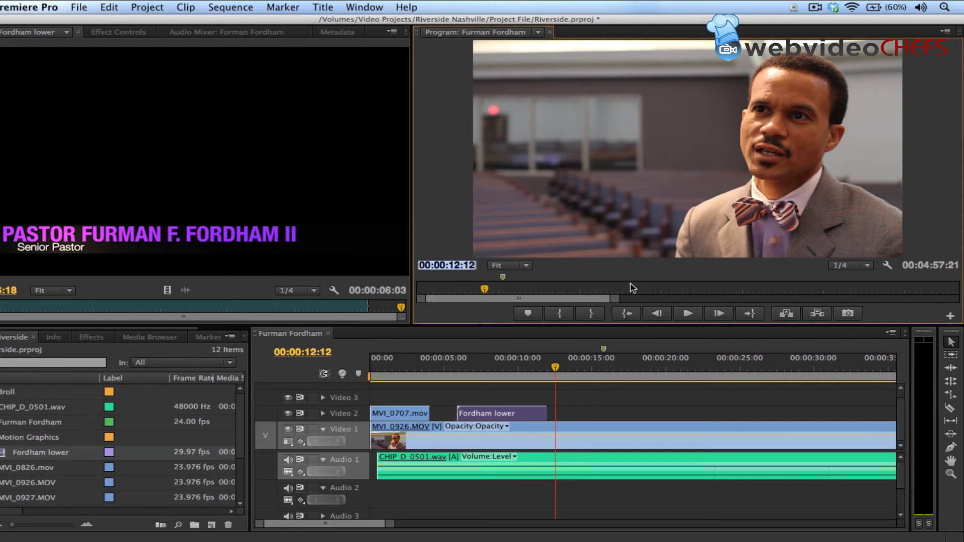
key(Escape)
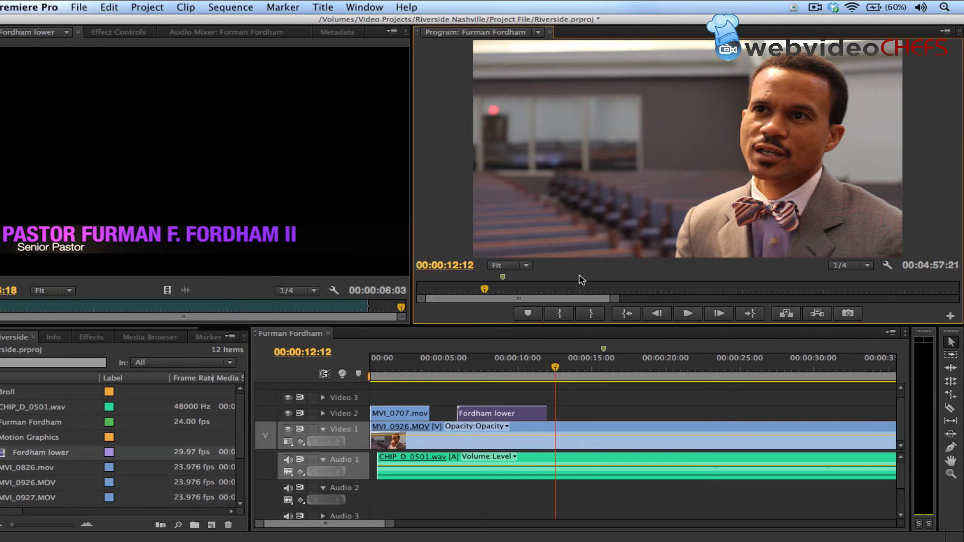
click(448, 265)
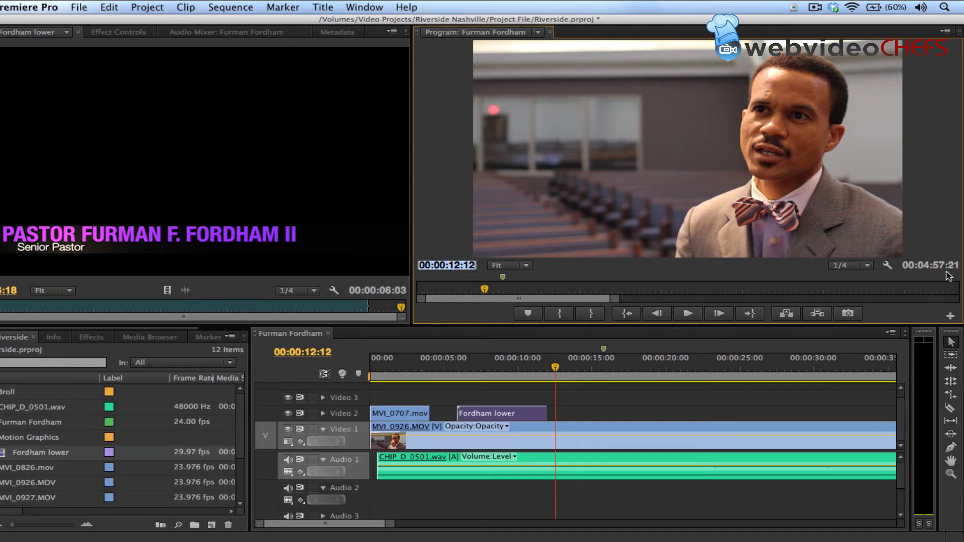
key(Escape)
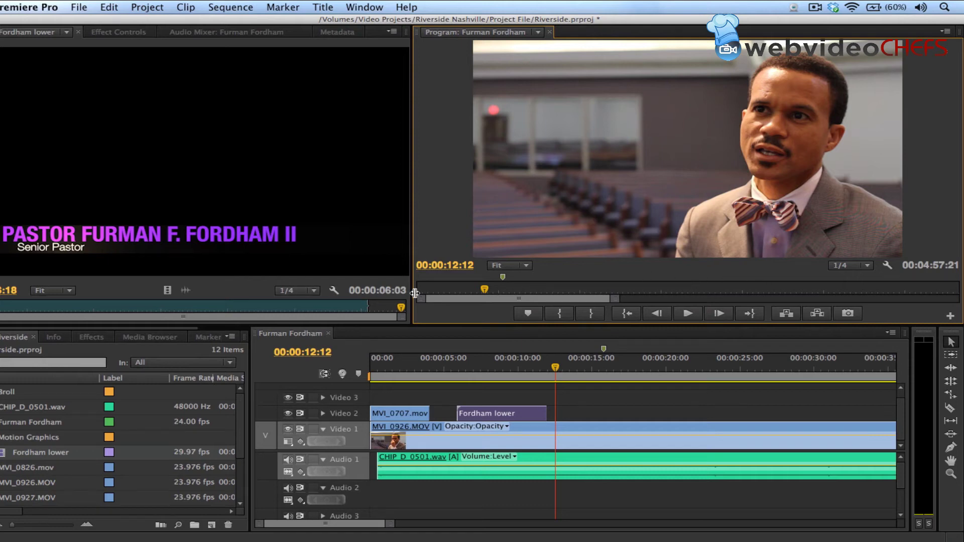
click(868, 269)
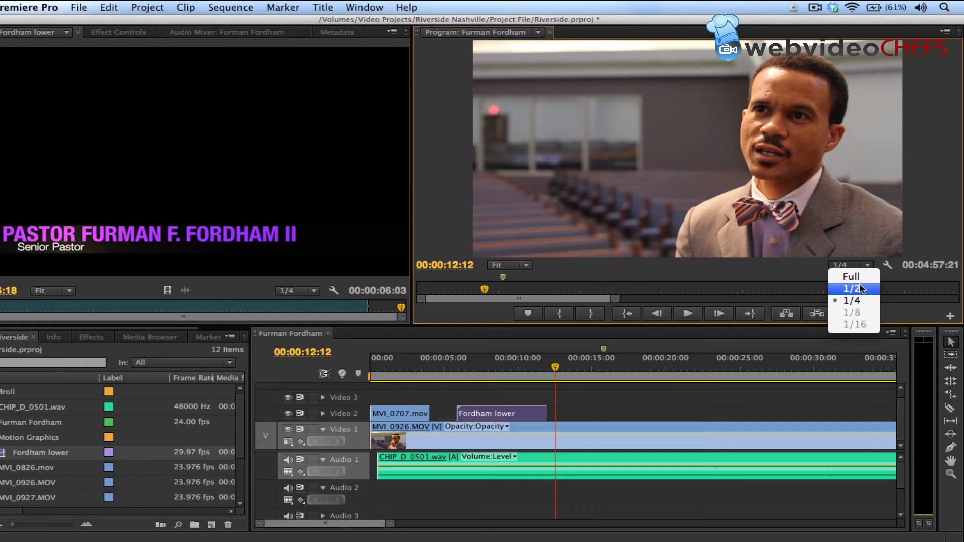
click(862, 301)
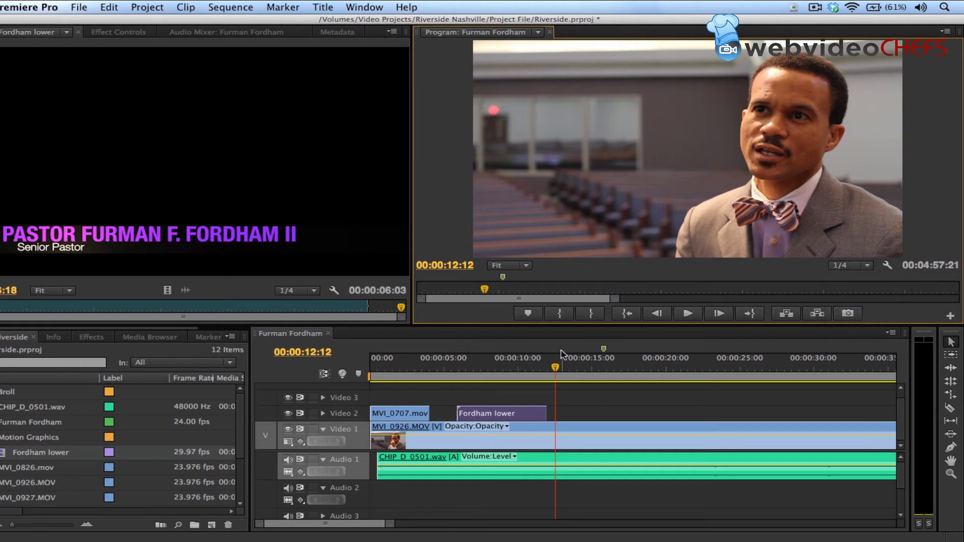
drag(607, 369, 545, 375)
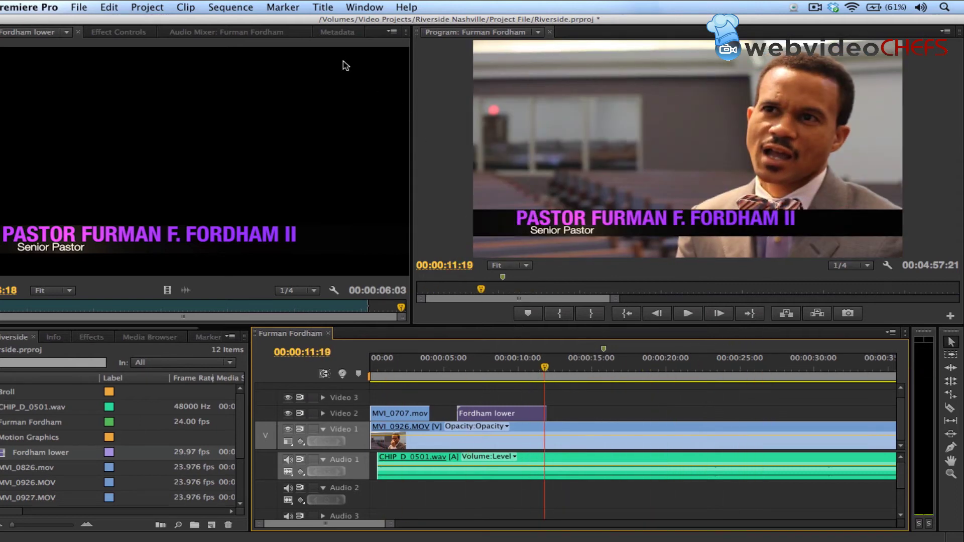
click(147, 7)
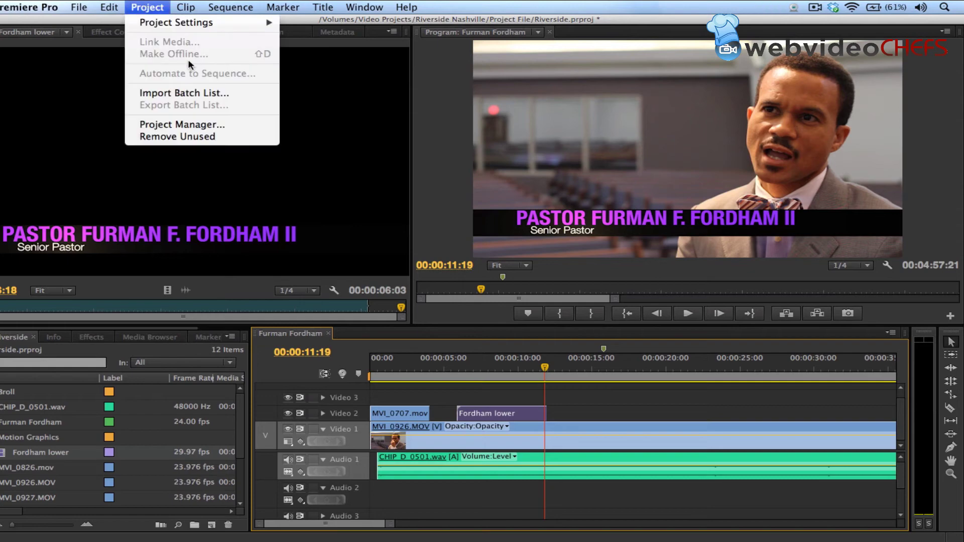
mouse_move(185, 24)
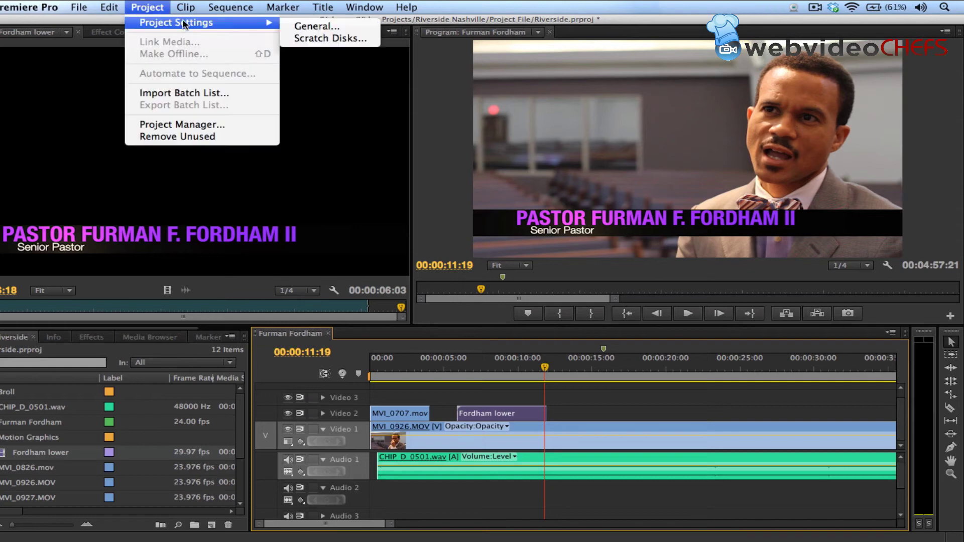
click(329, 25)
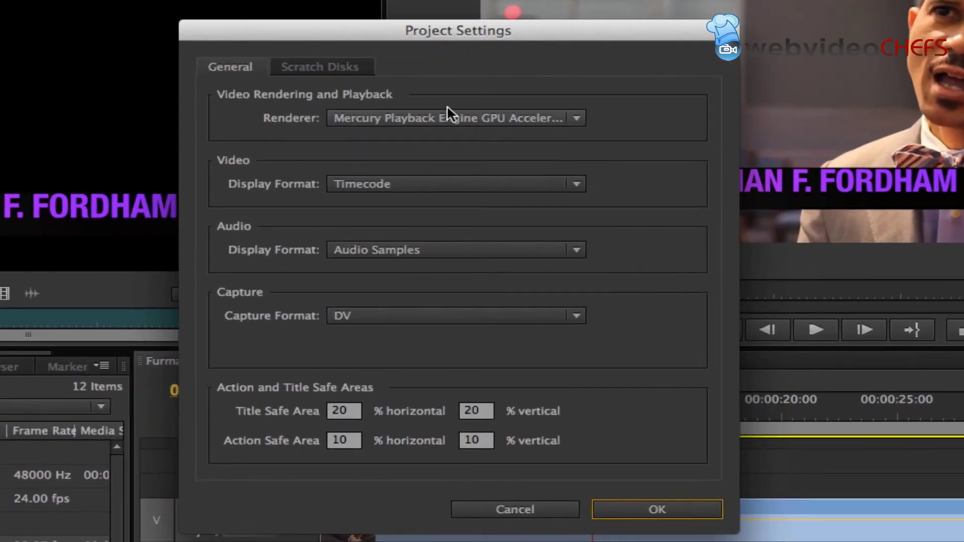
click(470, 177)
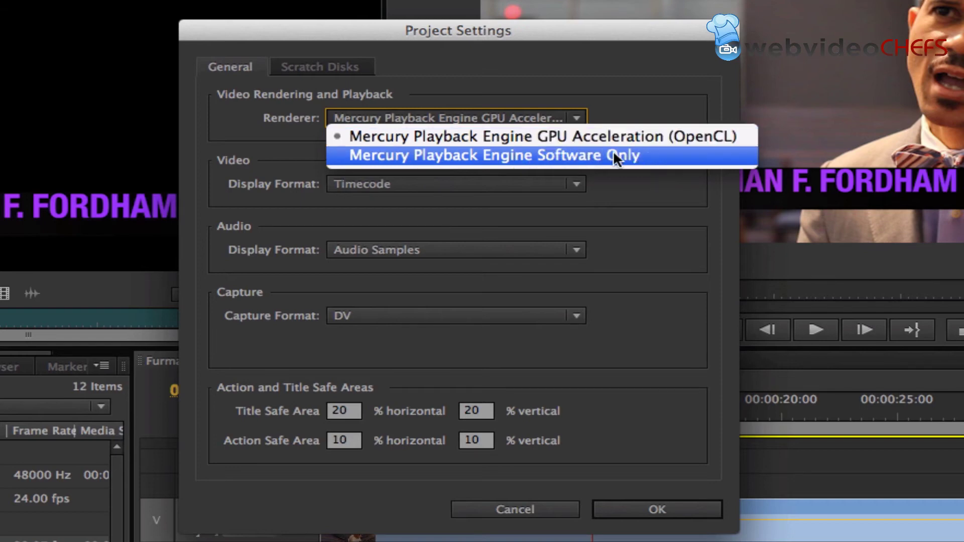
click(580, 153)
click(547, 117)
click(552, 134)
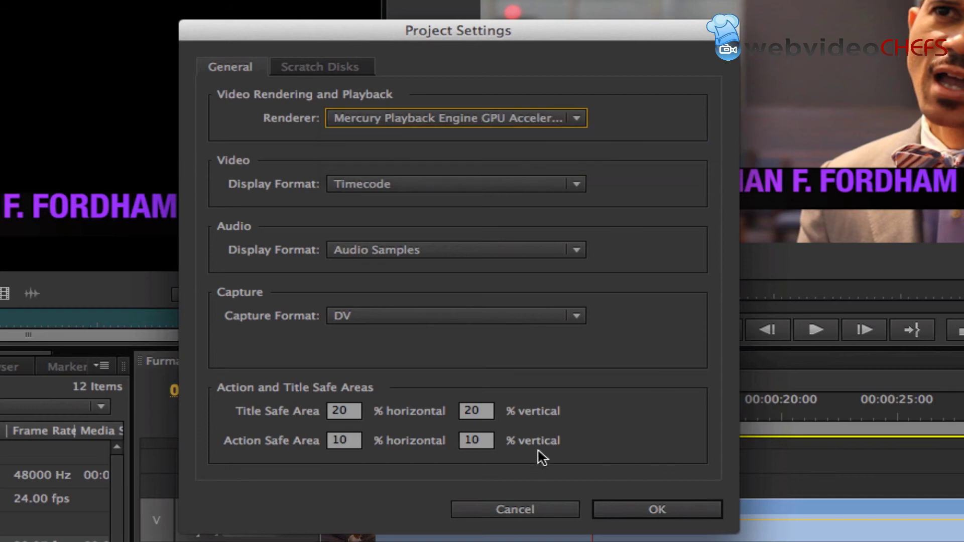
click(477, 119)
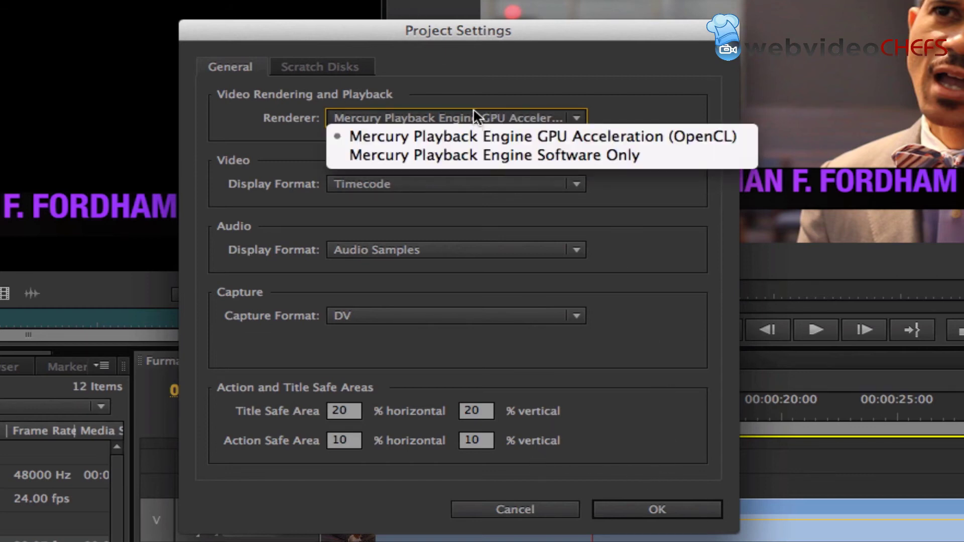
click(594, 80)
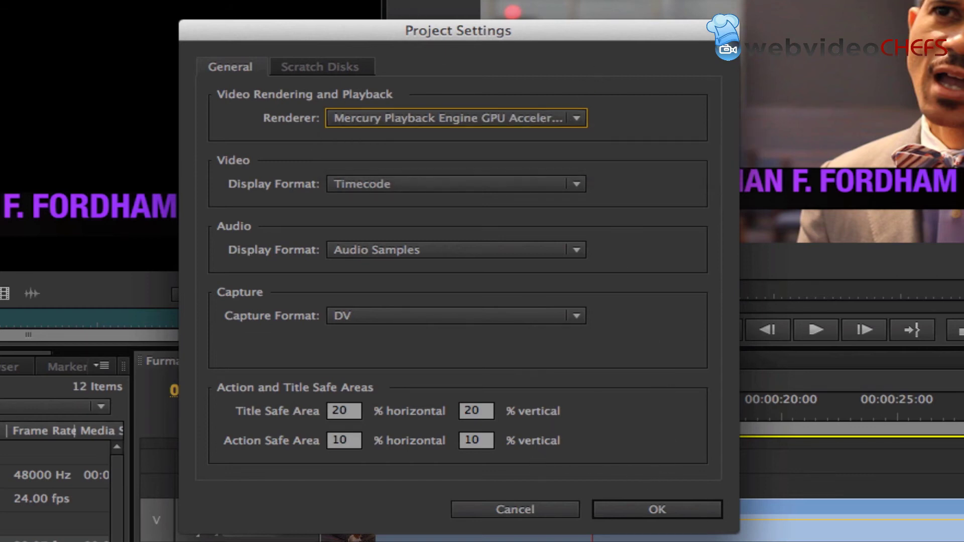
click(515, 512)
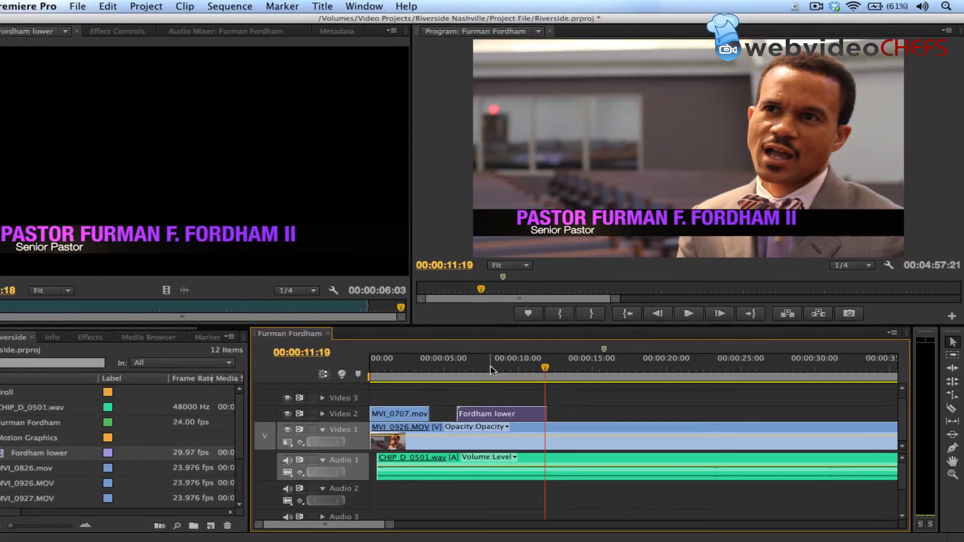
drag(490, 370, 616, 372)
Zoom the timeline out to the whole sequence and scrub toward the gap after one minute.
drag(391, 525, 572, 472)
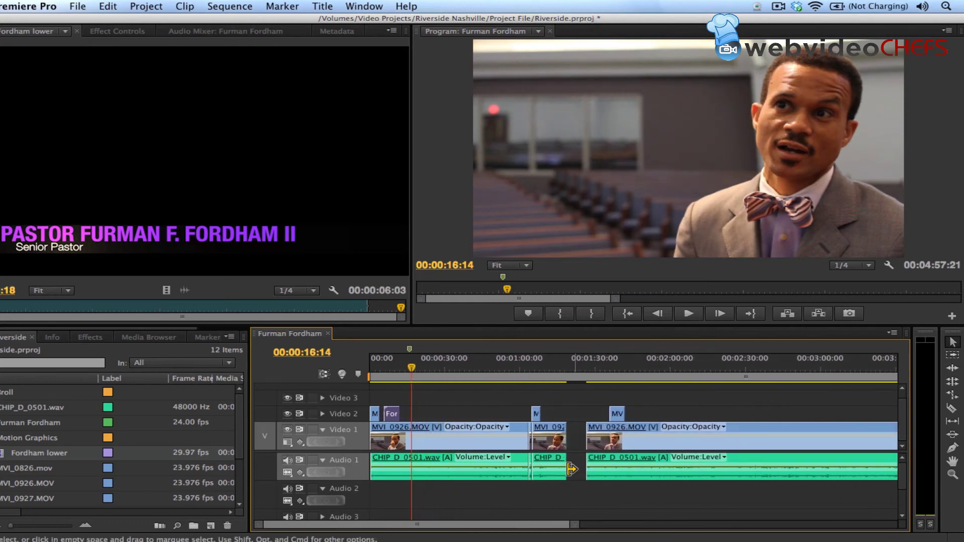
drag(430, 364, 504, 364)
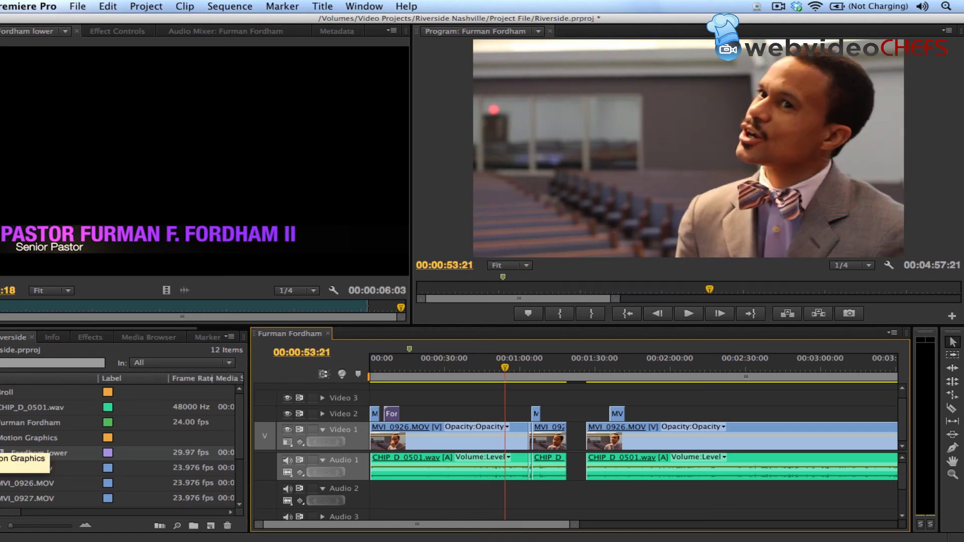
drag(461, 365, 482, 366)
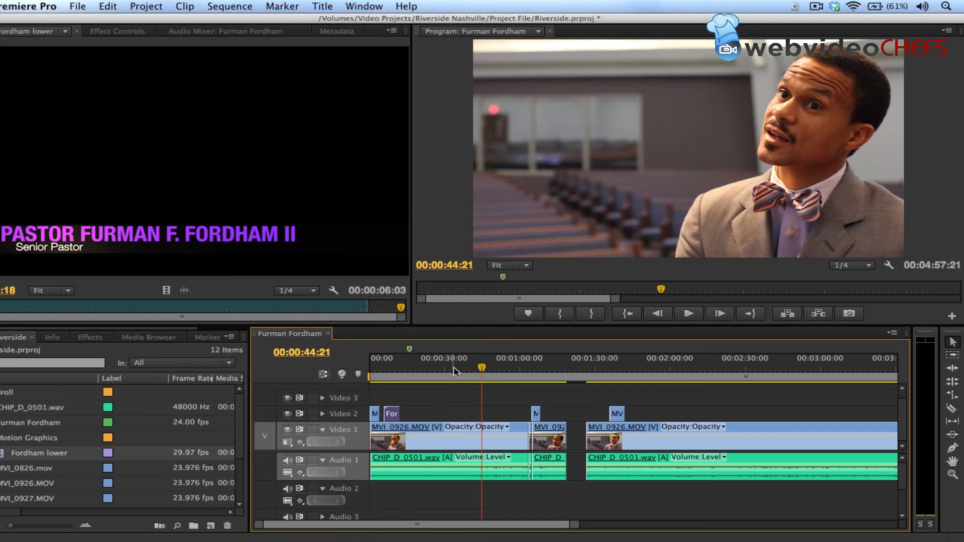
mouse_move(480, 373)
mouse_down()
mouse_move(380, 373)
mouse_move(597, 373)
mouse_move(354, 367)
mouse_move(485, 368)
mouse_up()
drag(483, 371, 462, 368)
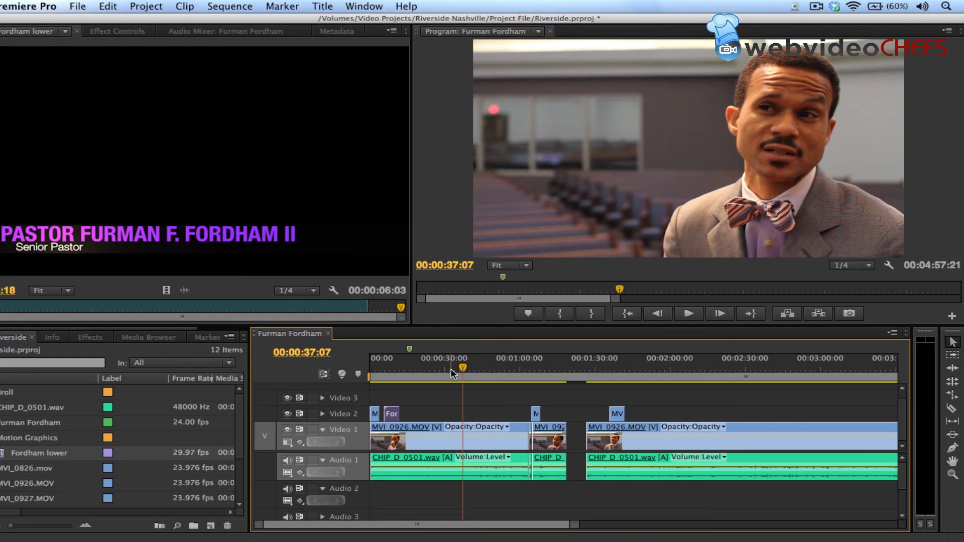
drag(462, 368, 500, 384)
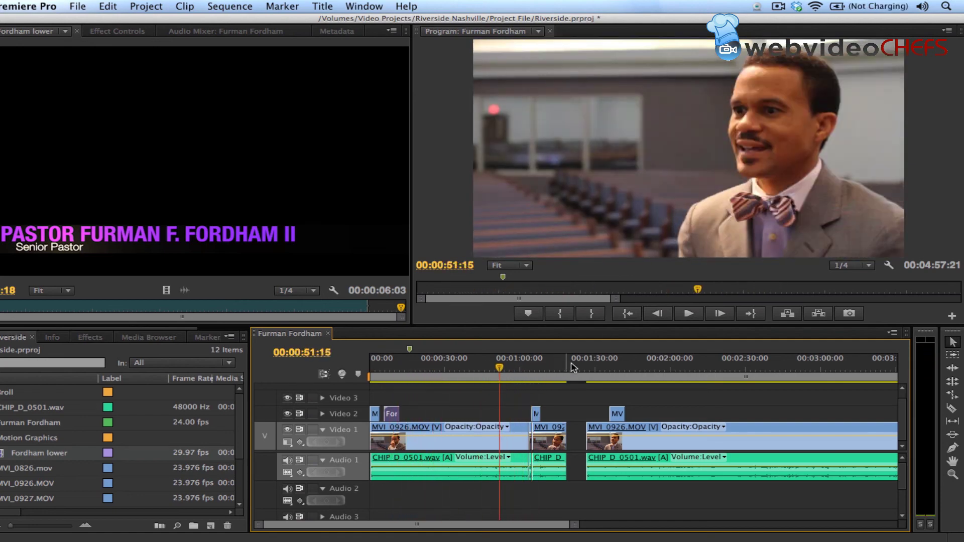
Ripple-delete the empty gap after the second interview section, then scrub across the join to check it.
right_click(579, 436)
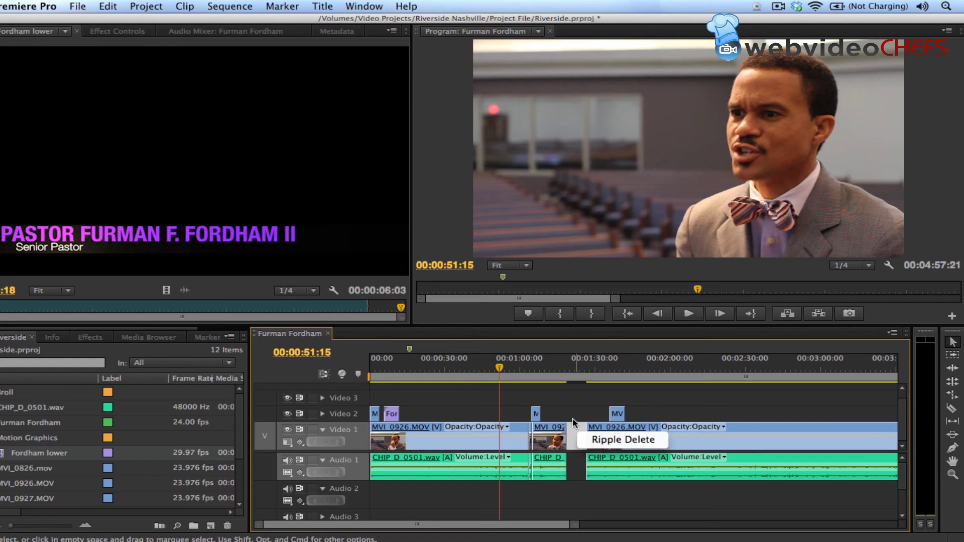
click(595, 441)
click(568, 368)
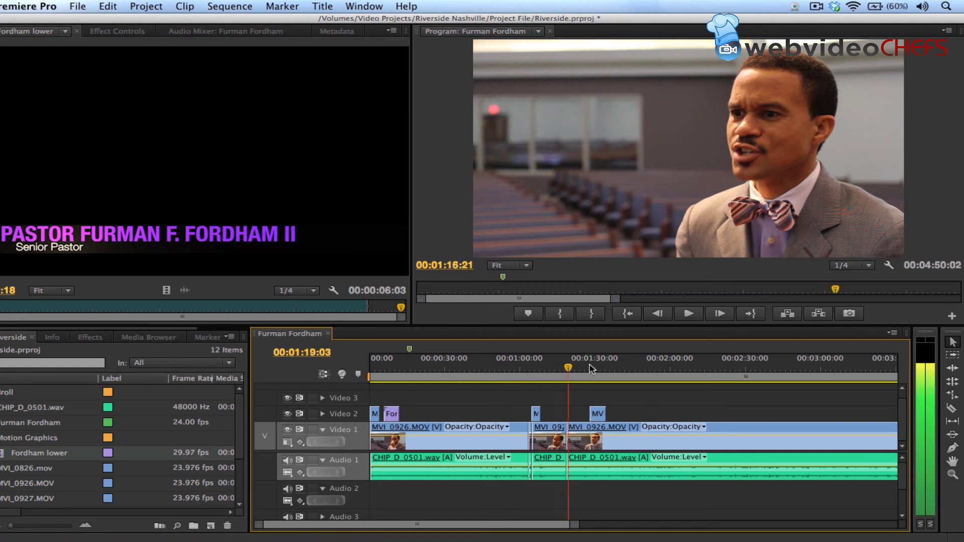
drag(578, 368, 354, 389)
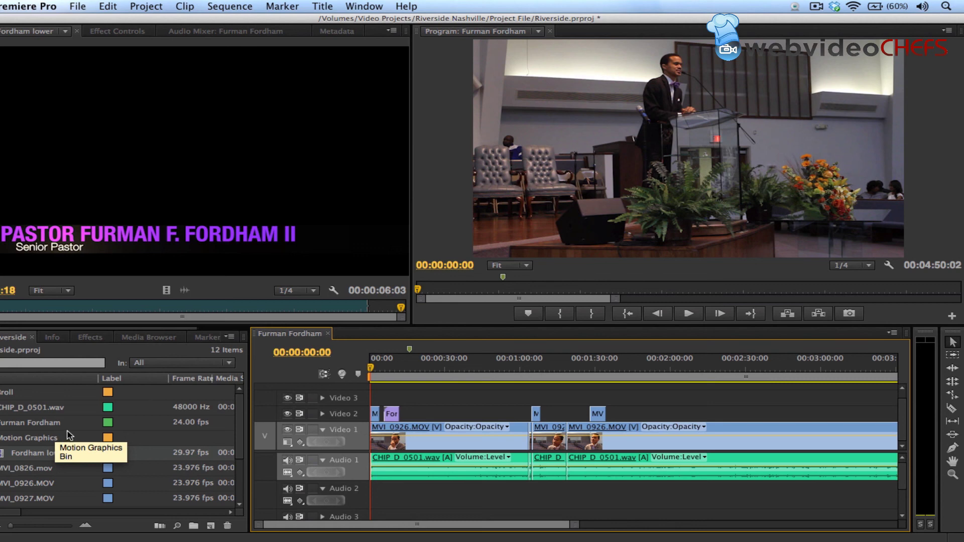
Save the Riverside project with File > Save.
click(71, 7)
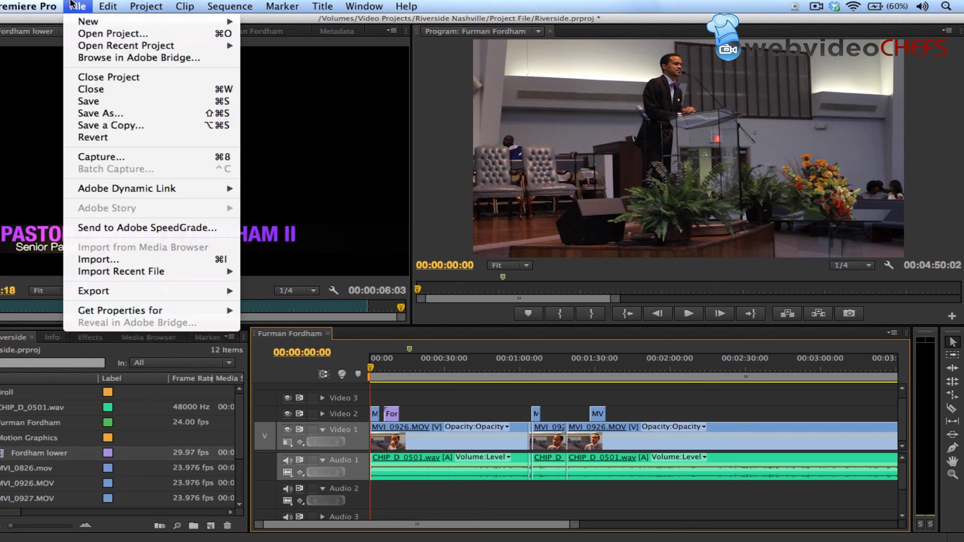
click(143, 101)
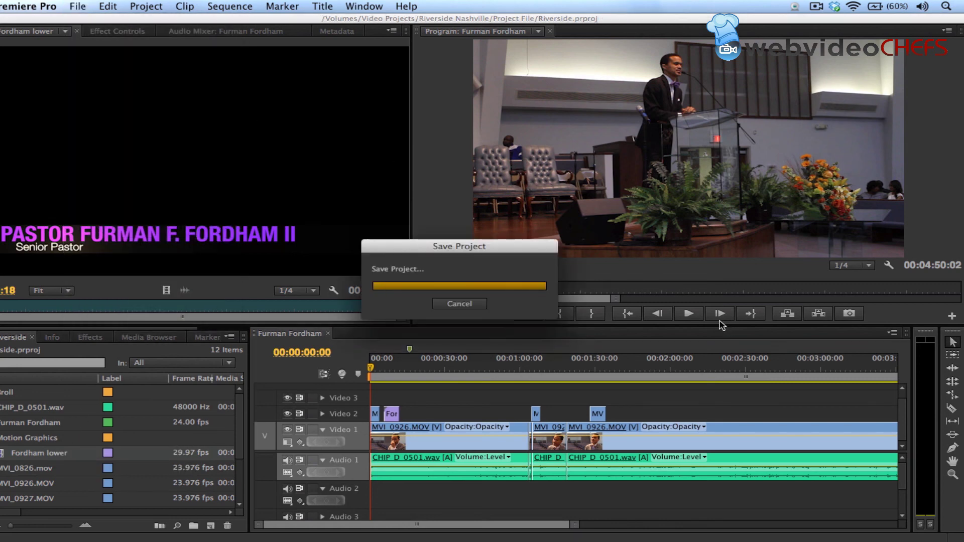